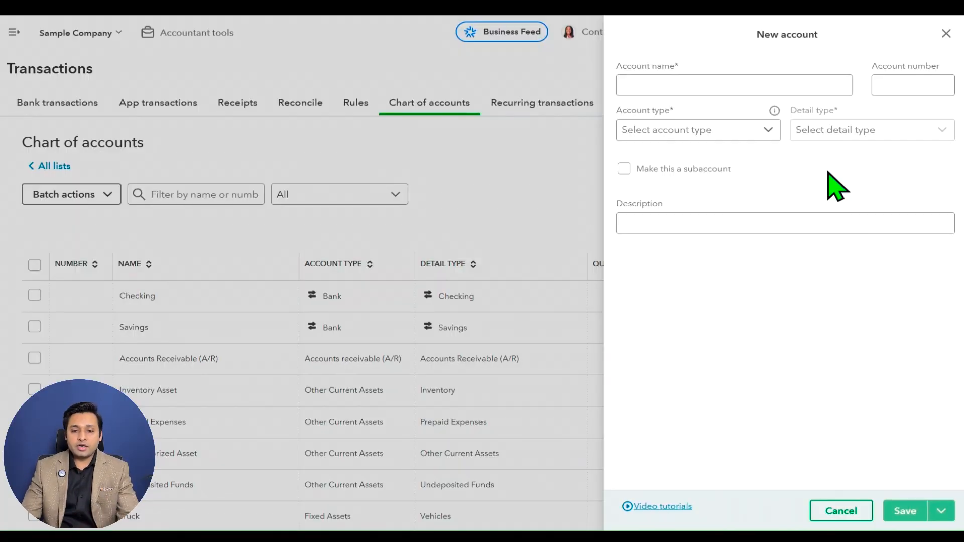
# Set the new account's type to Accounts receivable (A/R) with the Accounts Receivable (A/R) detail type.
pyautogui.click(822, 93)
pyautogui.click(924, 90)
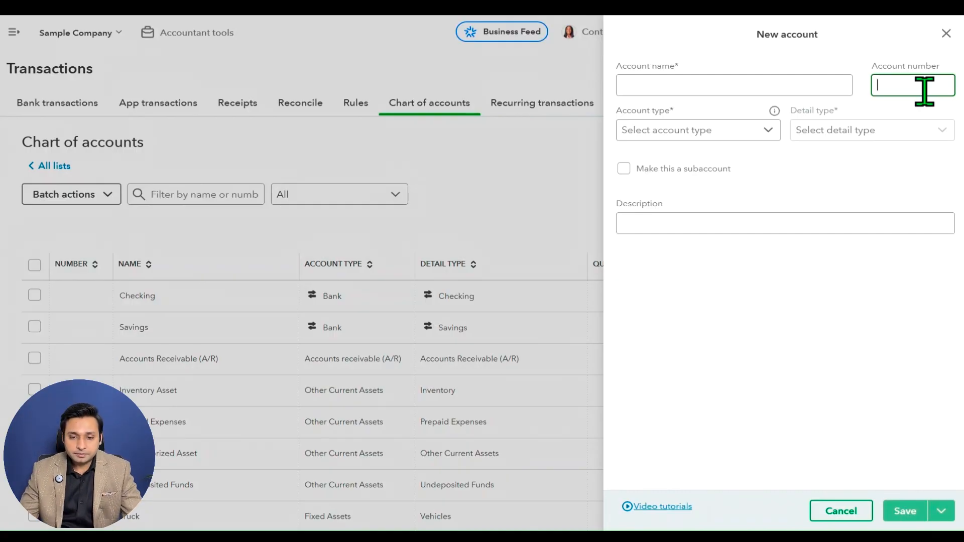
pyautogui.click(771, 135)
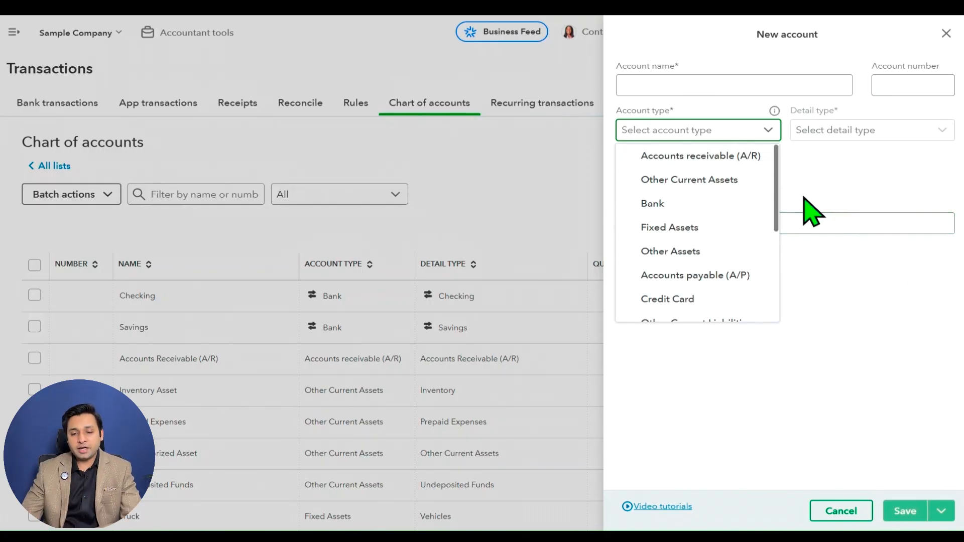
pyautogui.click(743, 158)
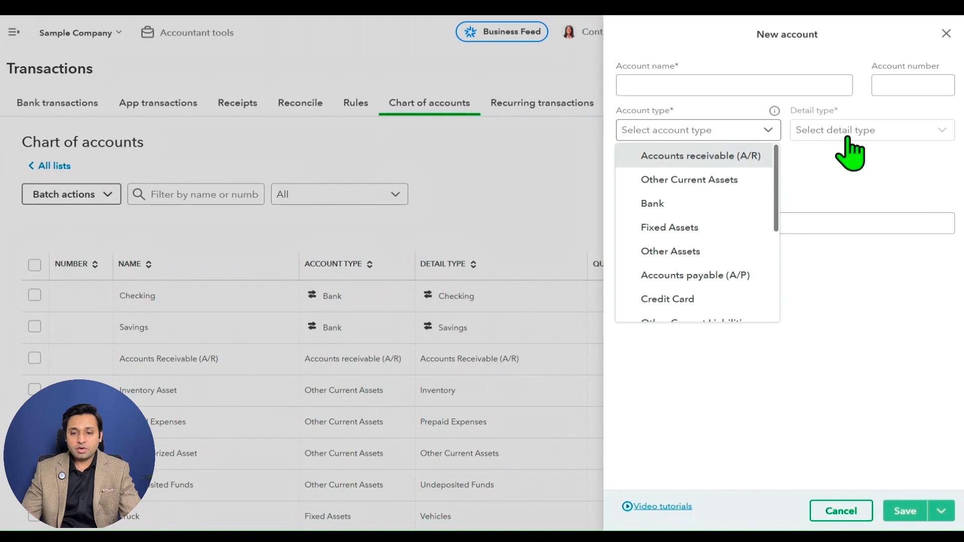
pyautogui.click(909, 132)
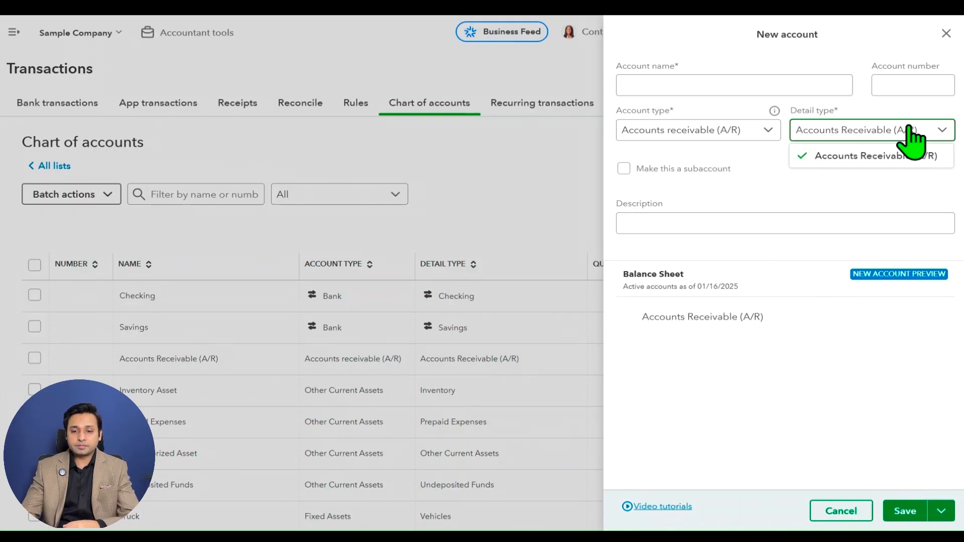
pyautogui.click(880, 160)
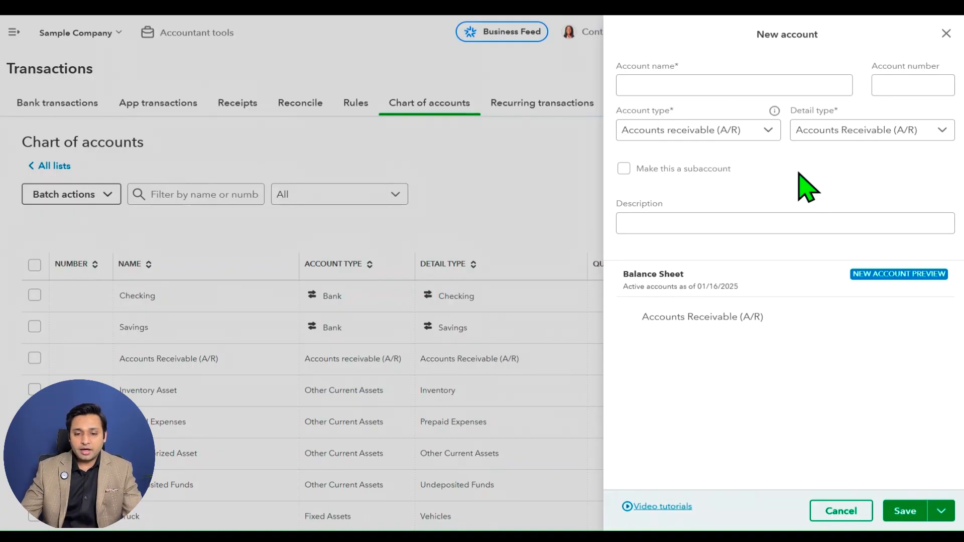
# Examine the new account form's description field, Balance Sheet preview and save options.
pyautogui.click(771, 231)
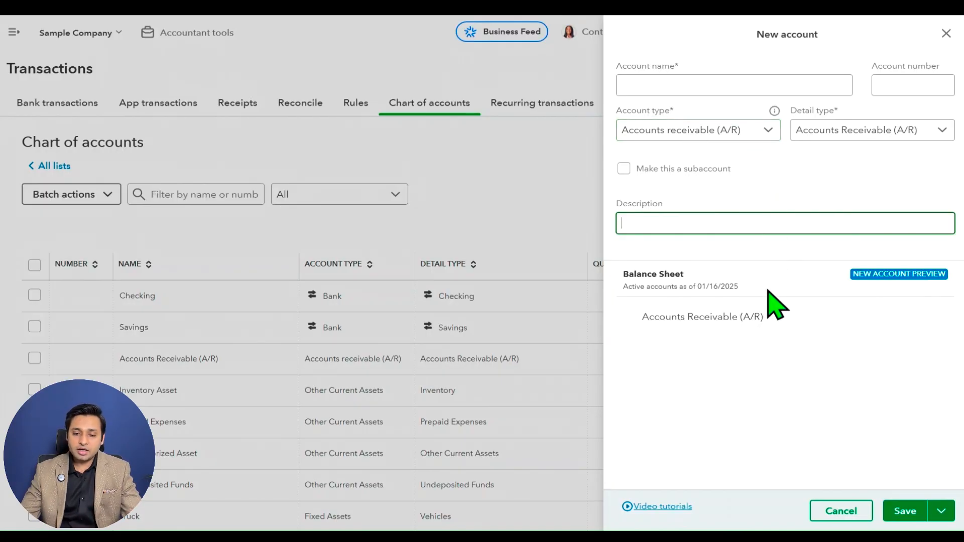
pyautogui.click(625, 278)
pyautogui.moveTo(625, 278); pyautogui.dragTo(699, 275)
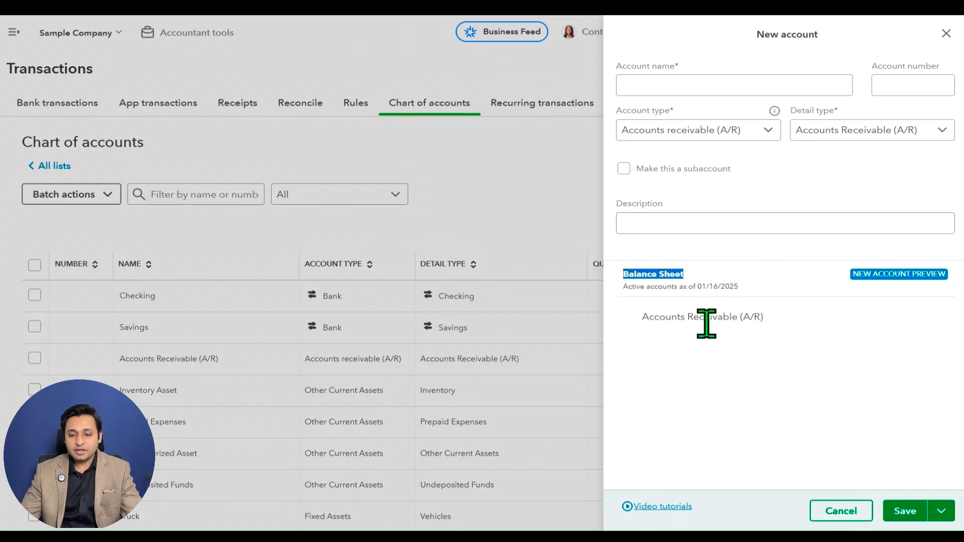
pyautogui.moveTo(639, 321); pyautogui.dragTo(769, 327)
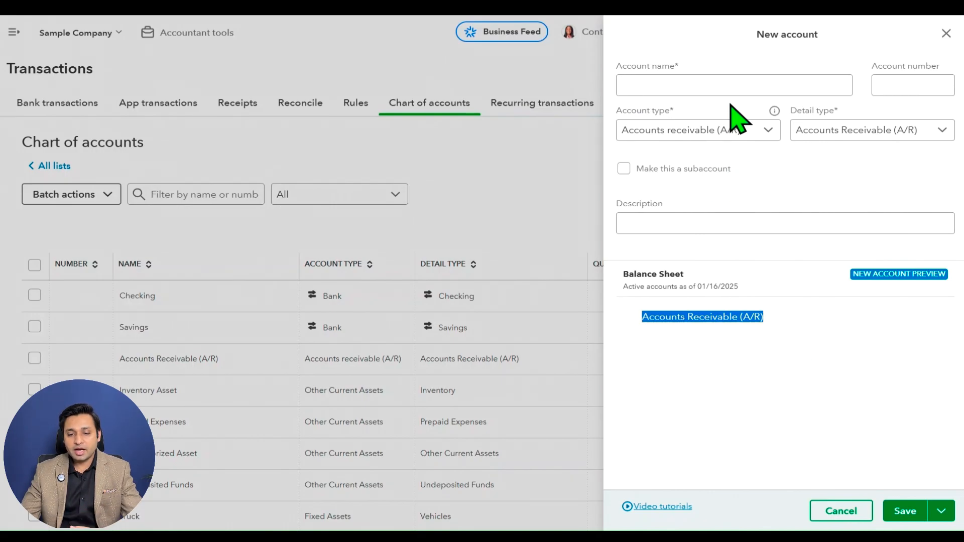
pyautogui.click(723, 83)
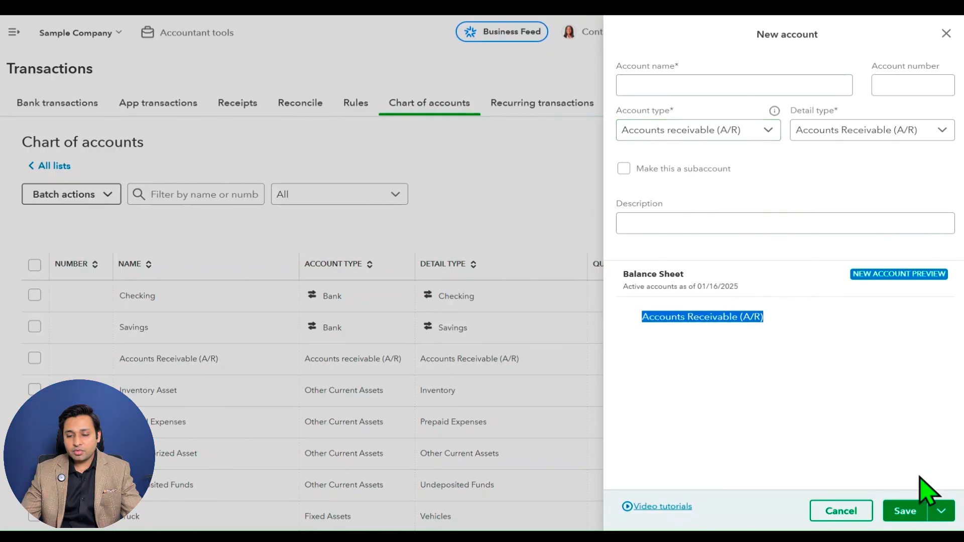
pyautogui.click(940, 517)
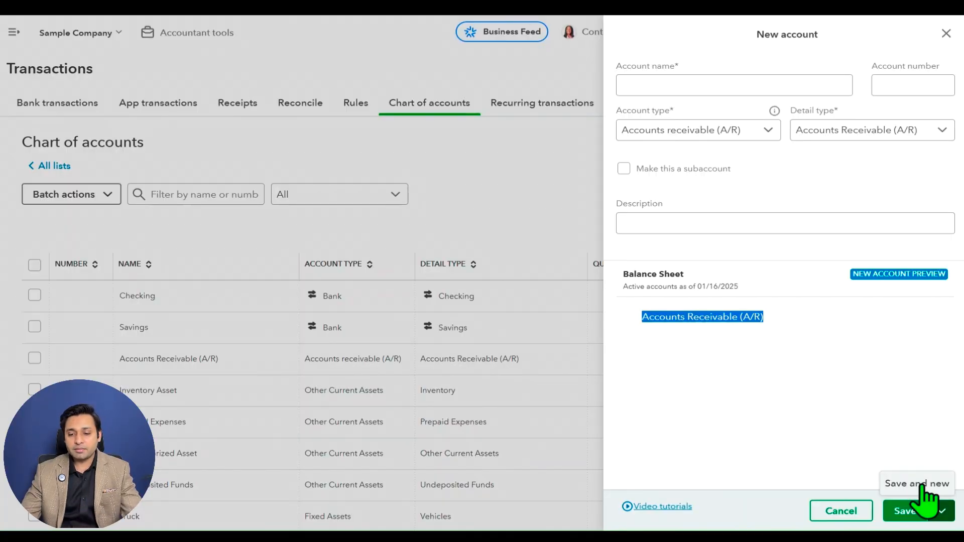
pyautogui.click(888, 401)
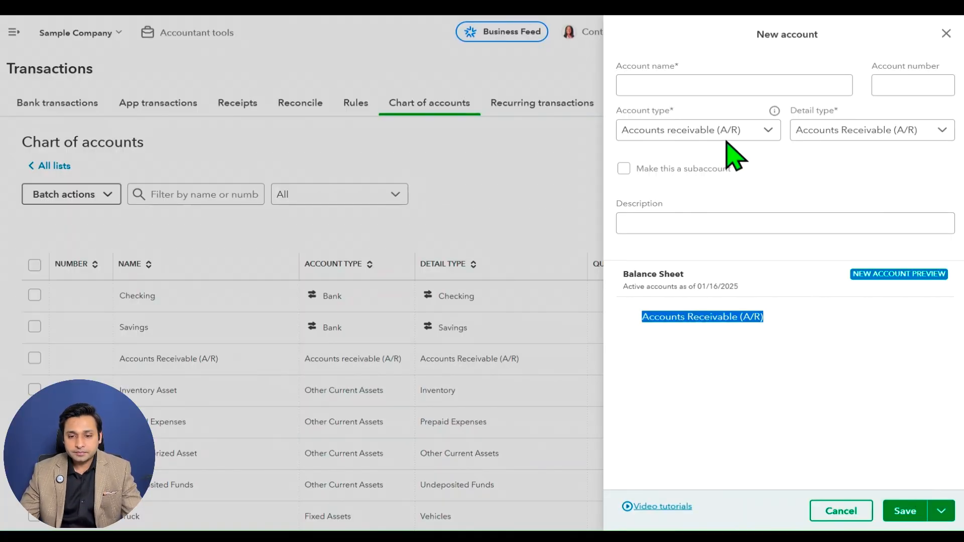
# Change the account type to Other Current Assets and look through its available detail types.
pyautogui.click(752, 133)
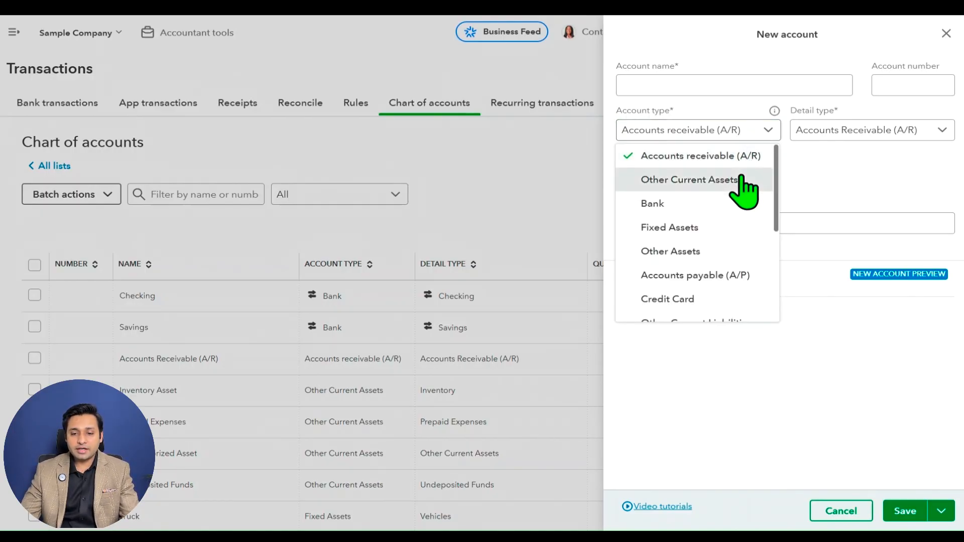
pyautogui.click(741, 178)
pyautogui.click(758, 136)
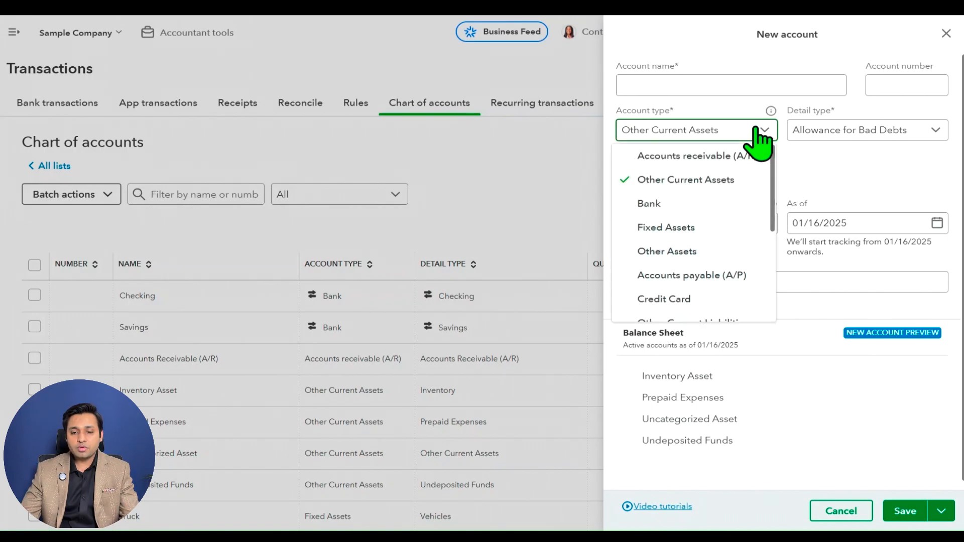
pyautogui.click(755, 175)
pyautogui.click(875, 130)
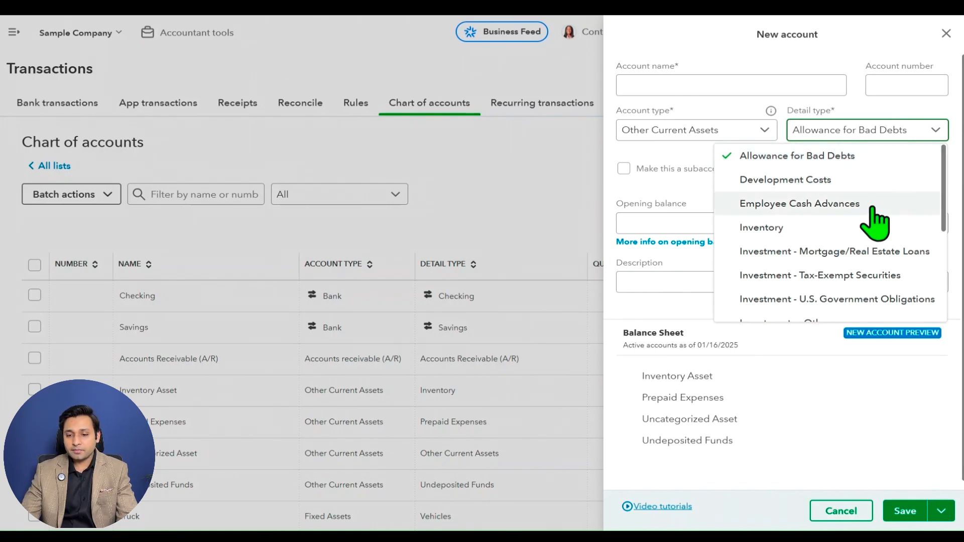
pyautogui.scroll(-1, 874, 221)
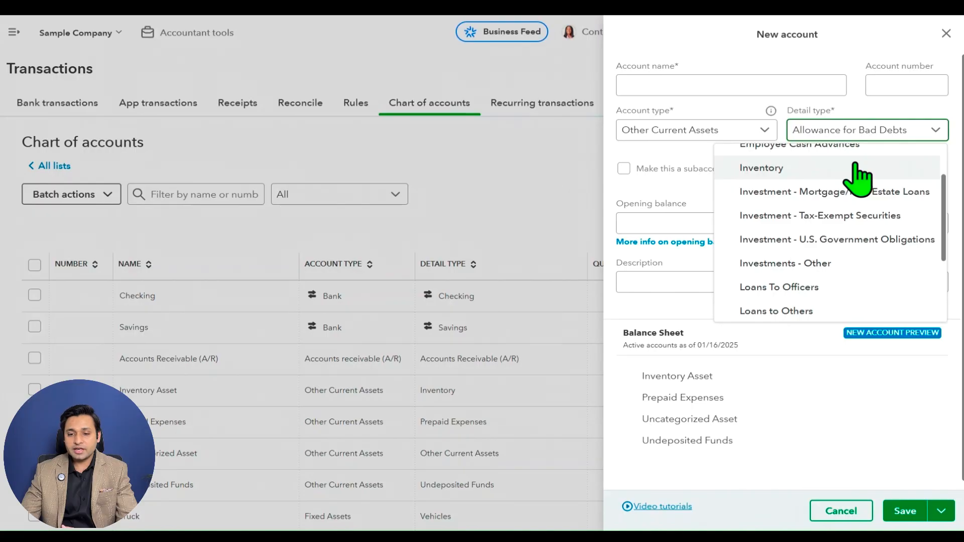
pyautogui.scroll(-1, 857, 186)
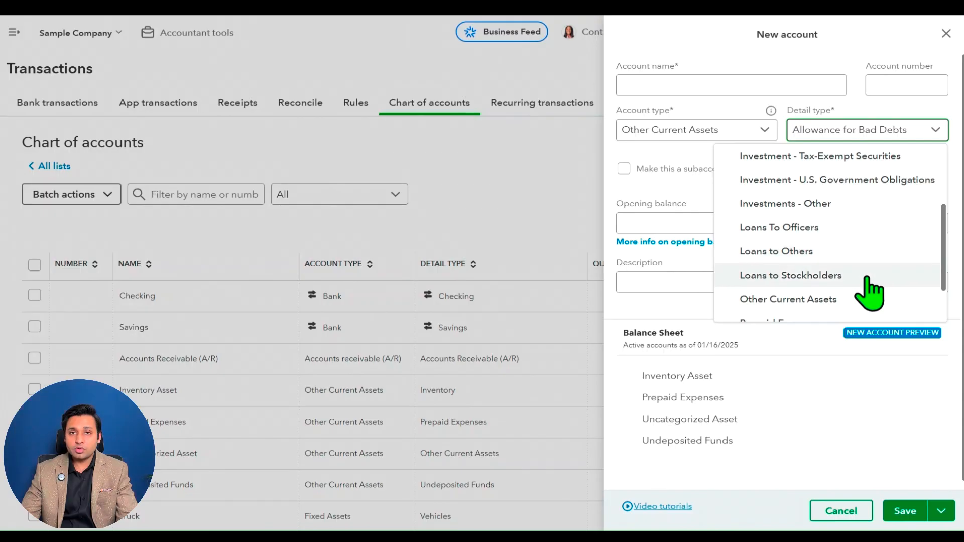
pyautogui.scroll(-1, 872, 289)
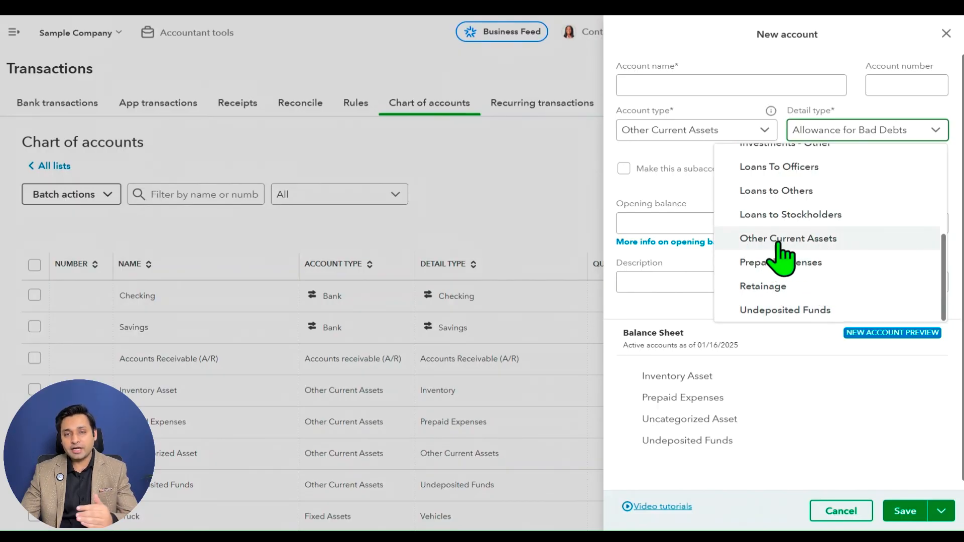
# Set the account type to Bank and review the detail types offered for it.
pyautogui.click(760, 133)
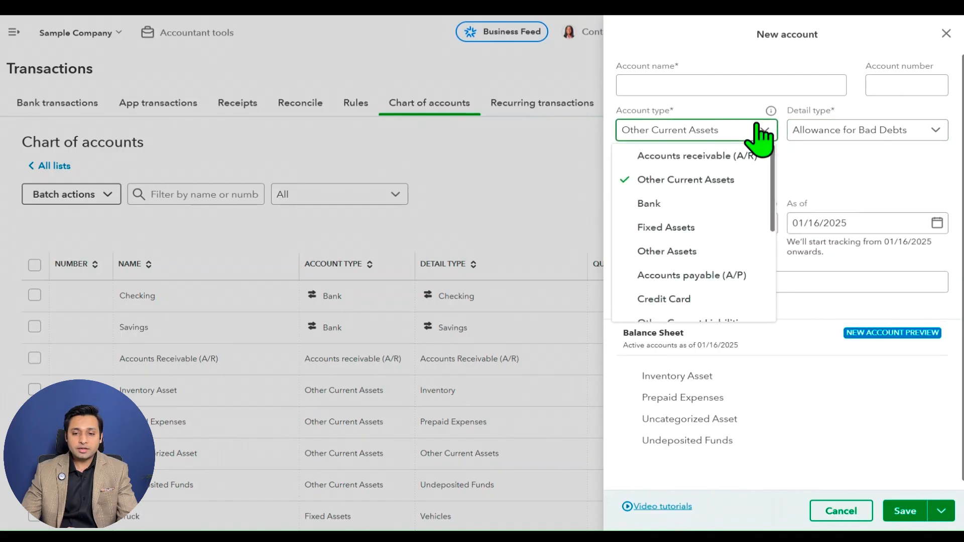
pyautogui.click(738, 204)
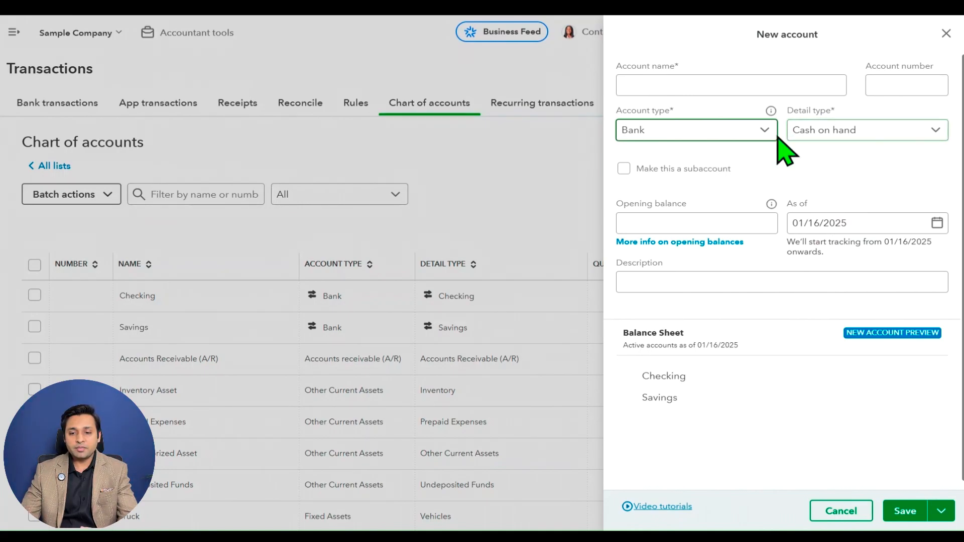
pyautogui.click(836, 132)
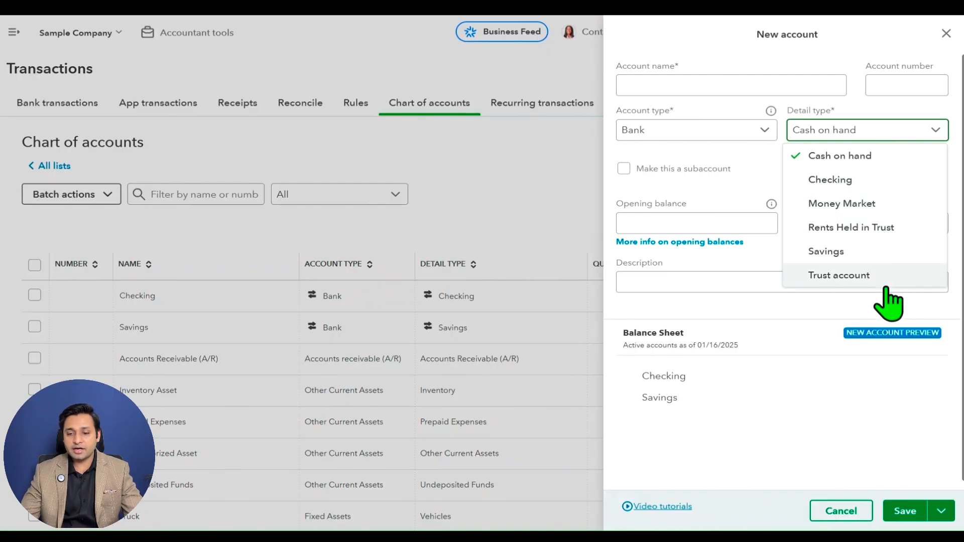
pyautogui.moveTo(772, 203)
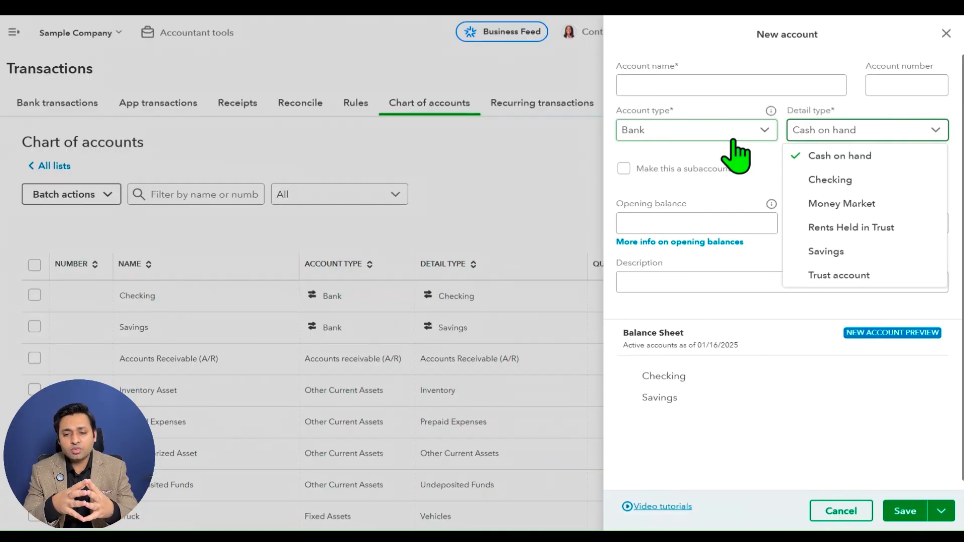
pyautogui.click(758, 156)
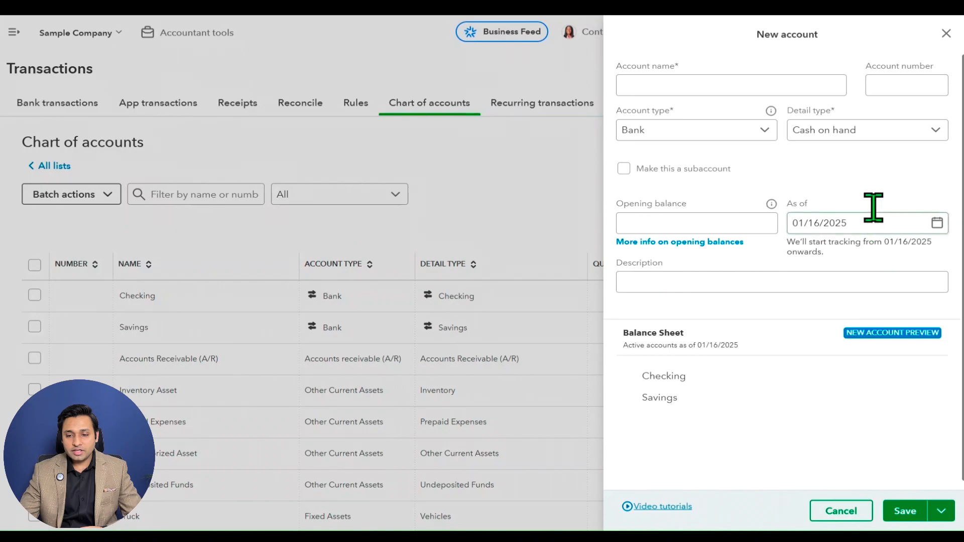
# Name the new bank account Habib Bank Ltd.
pyautogui.click(666, 85)
pyautogui.write('Hab')
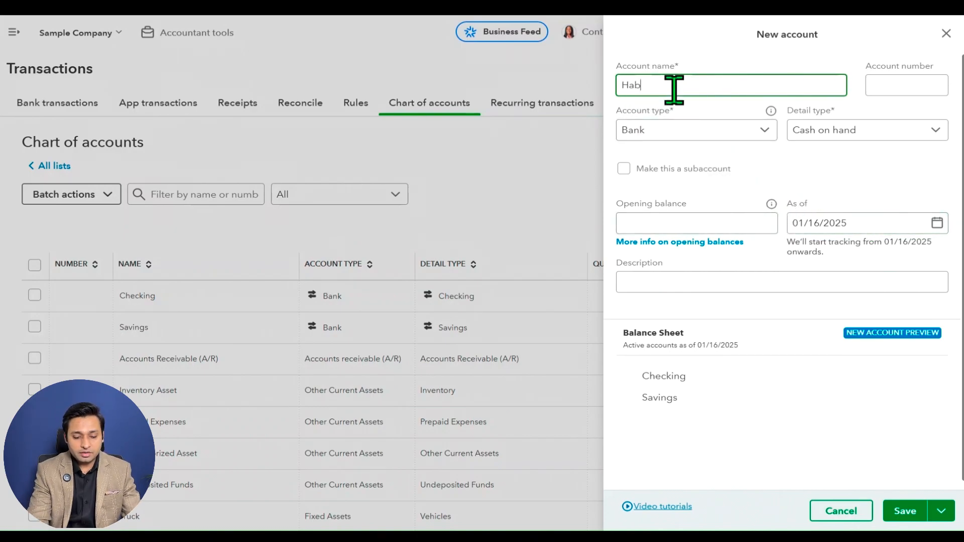
pyautogui.write('ib Bank Lts')
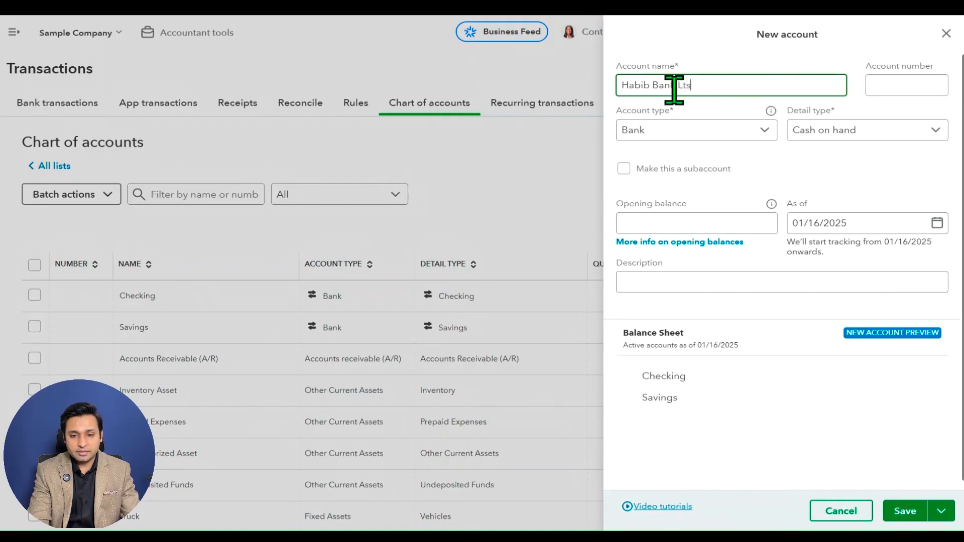
pyautogui.press('BackSpace')
pyautogui.write('d')
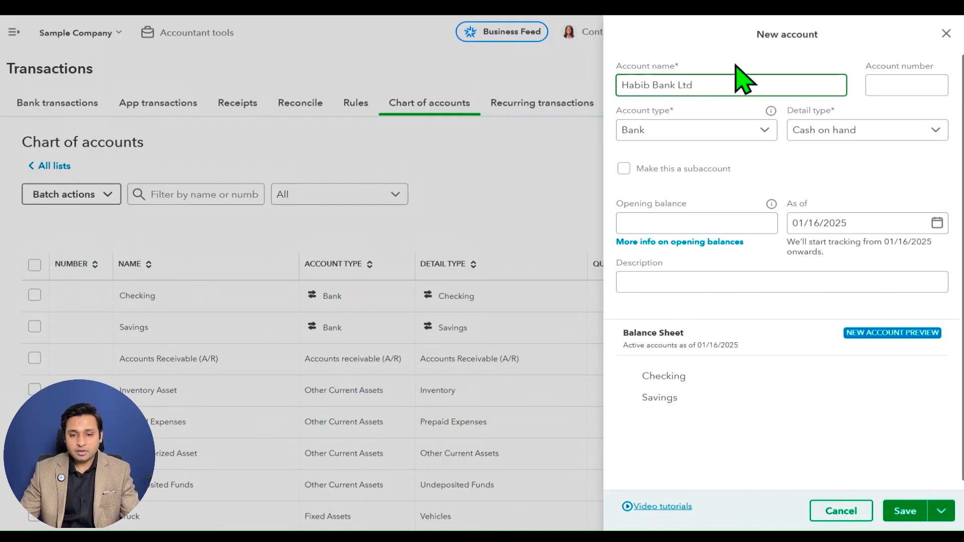
pyautogui.press('Tab')
# Enter the account number for the bank account and set its detail type to Checking.
pyautogui.click(899, 85)
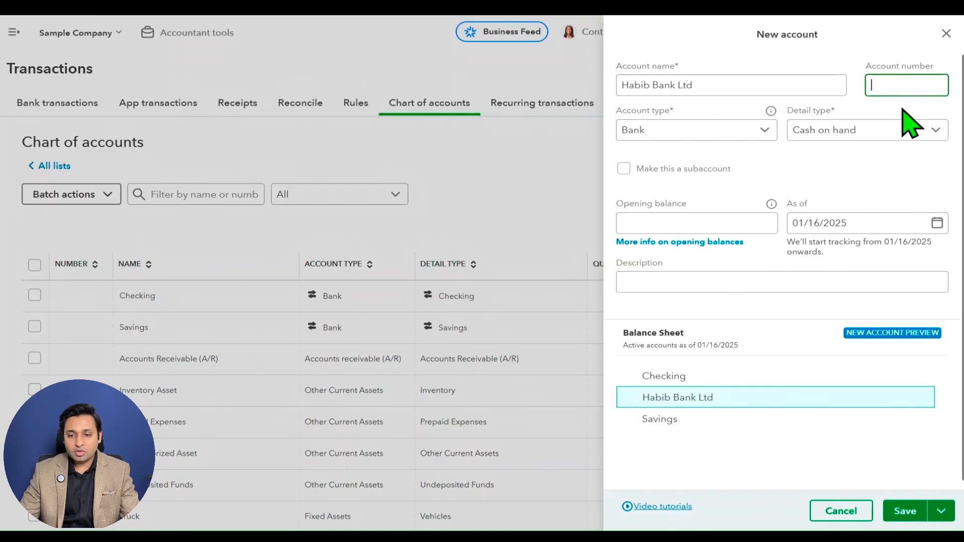
pyautogui.write('10102')
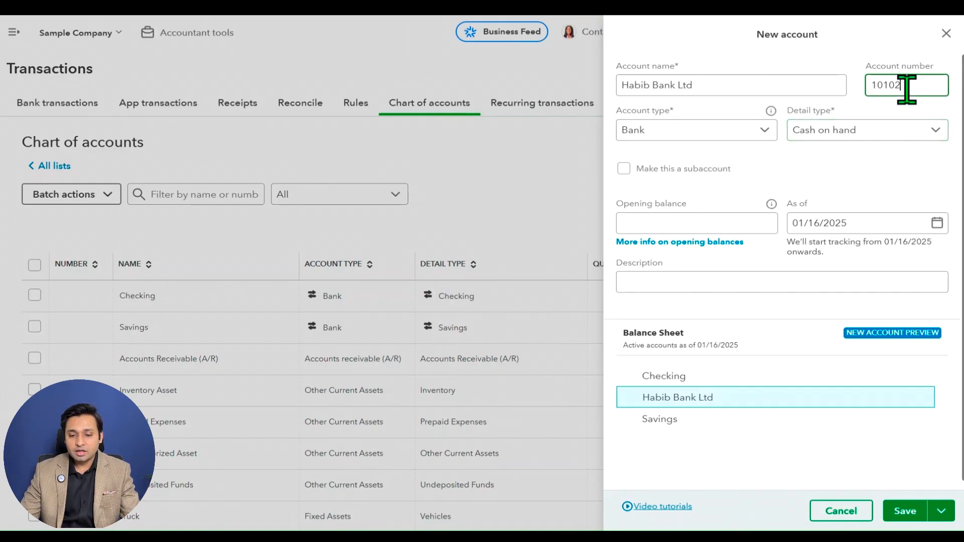
pyautogui.press('Tab')
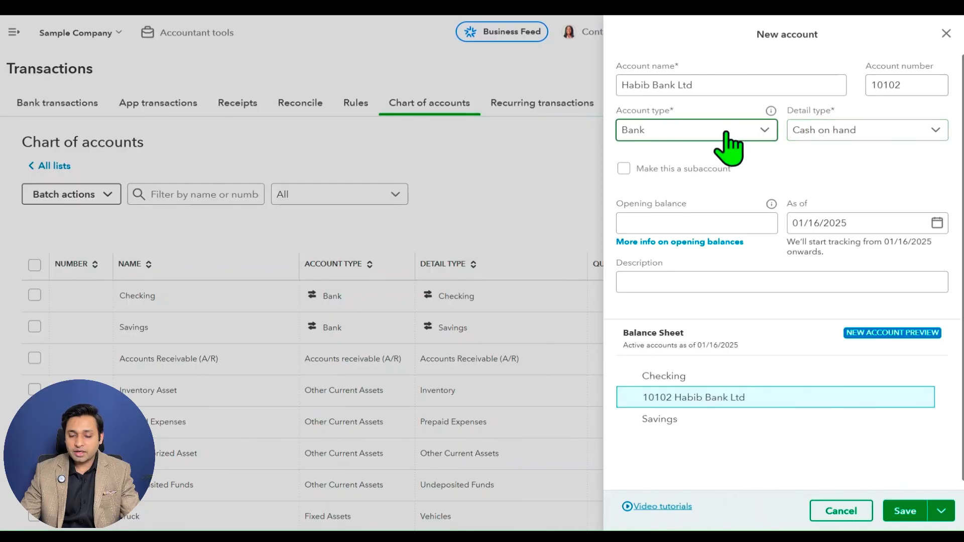
pyautogui.click(889, 135)
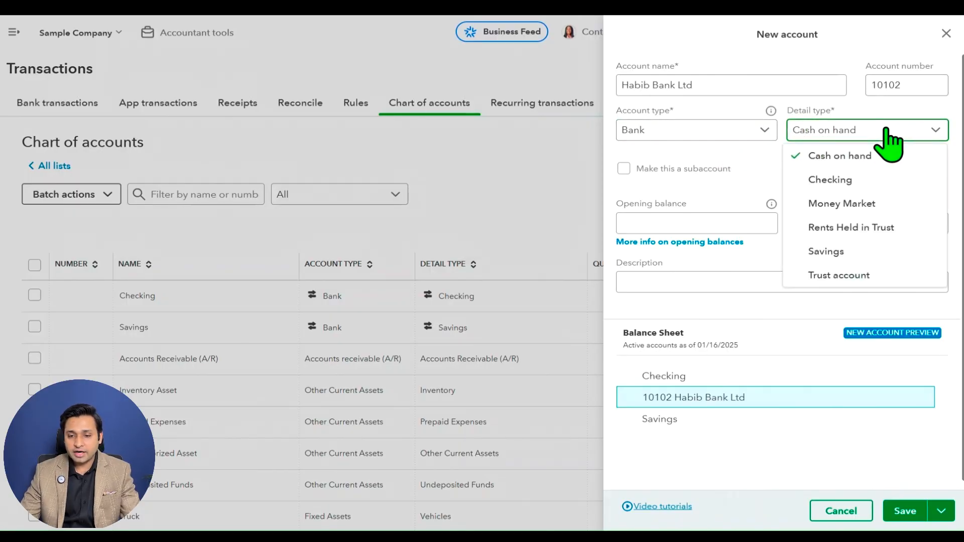
pyautogui.click(885, 185)
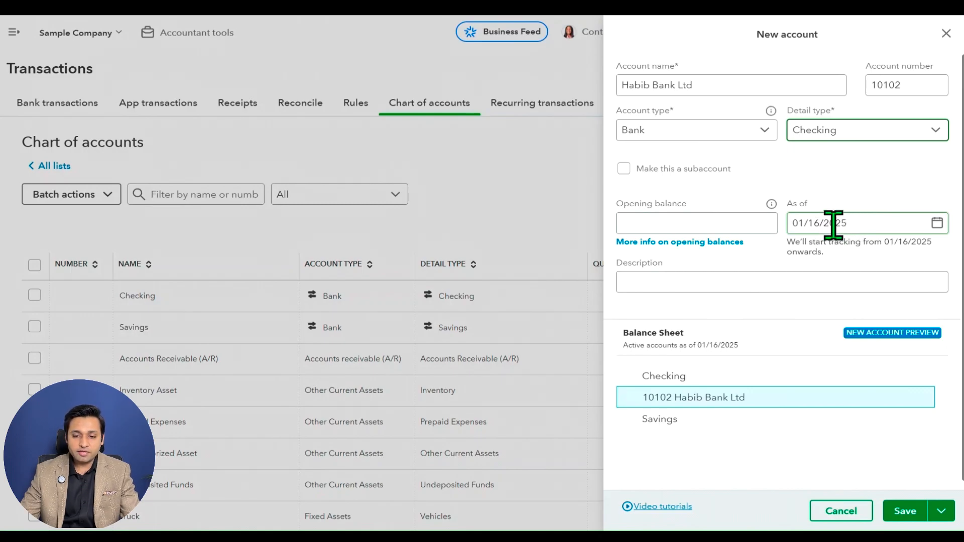
# Set the opening balance of the new bank account to 500,000.00.
pyautogui.click(747, 224)
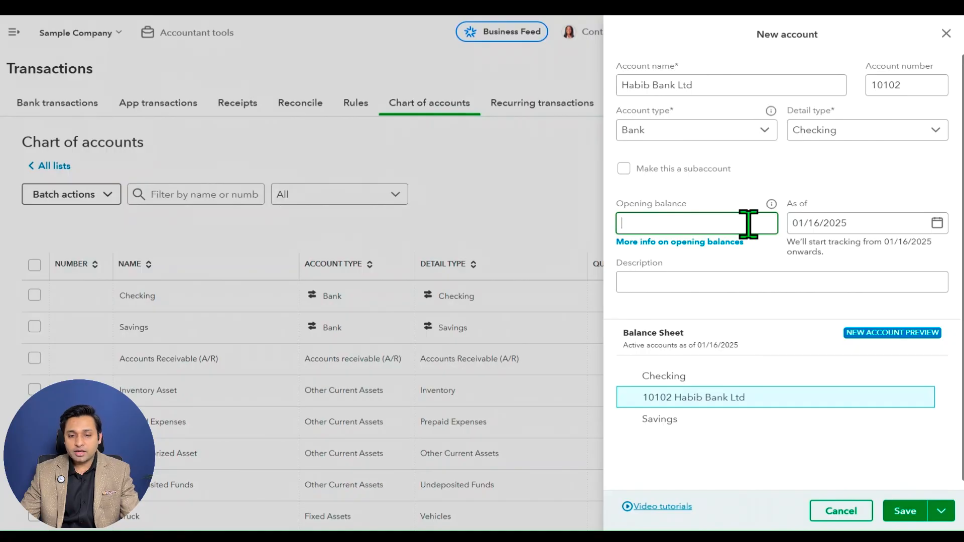
pyautogui.write('50')
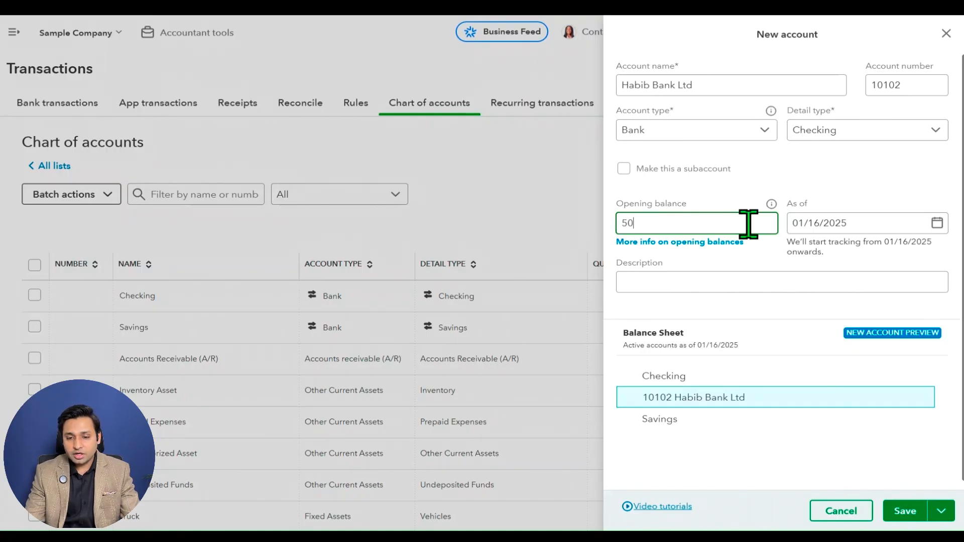
pyautogui.write('0,00000')
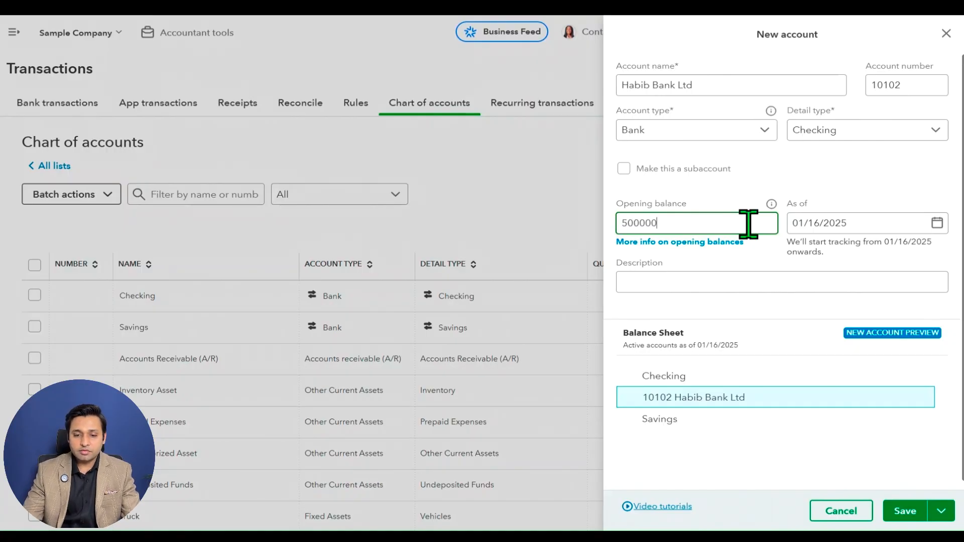
pyautogui.press('Tab')
pyautogui.click(776, 249)
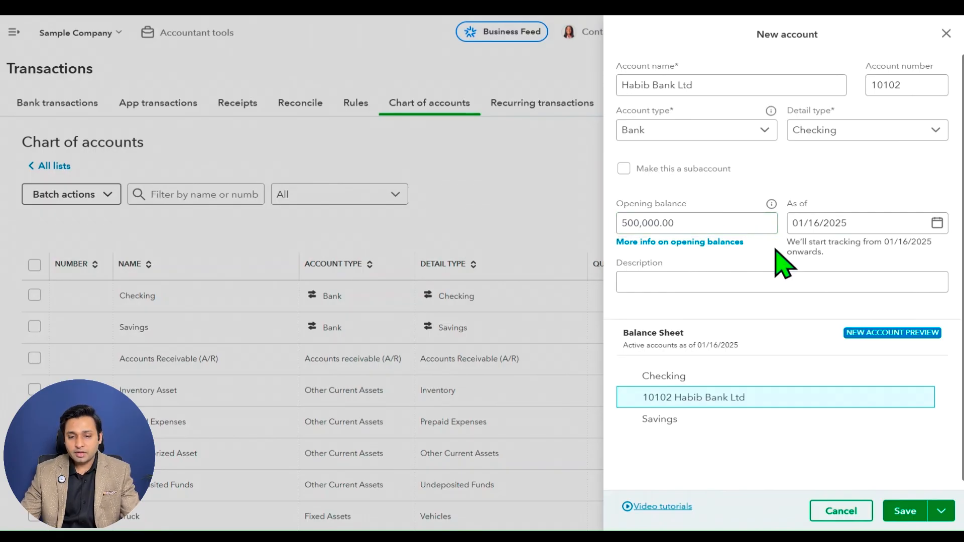
pyautogui.click(831, 222)
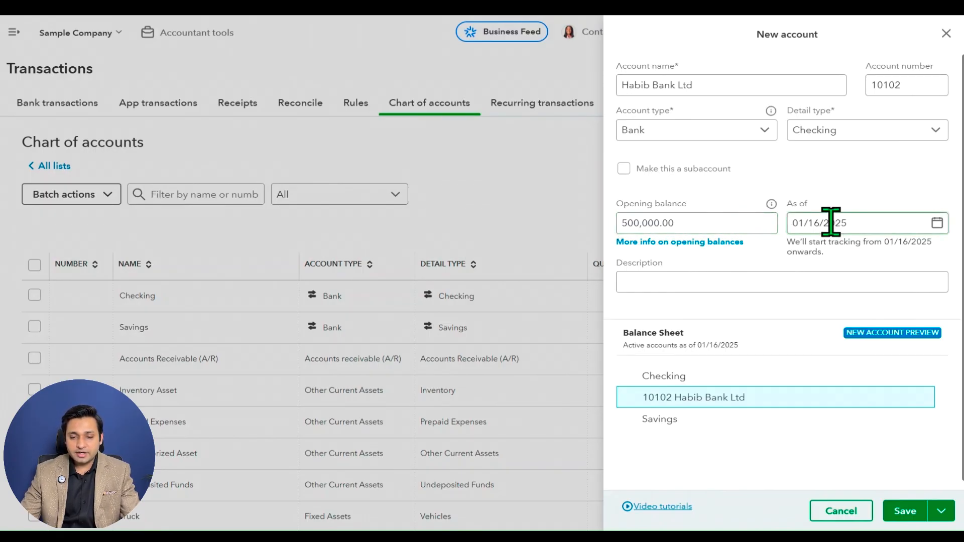
pyautogui.click(777, 260)
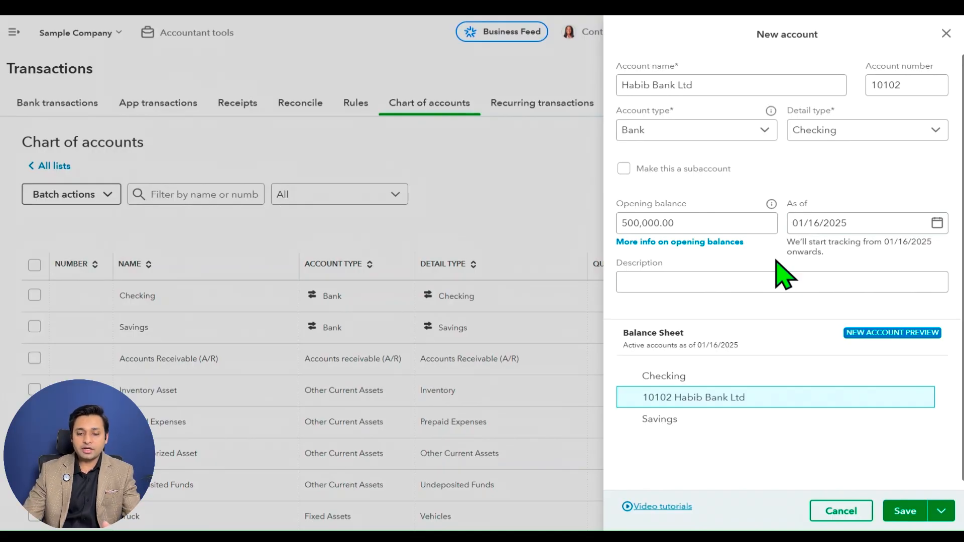
pyautogui.click(675, 223)
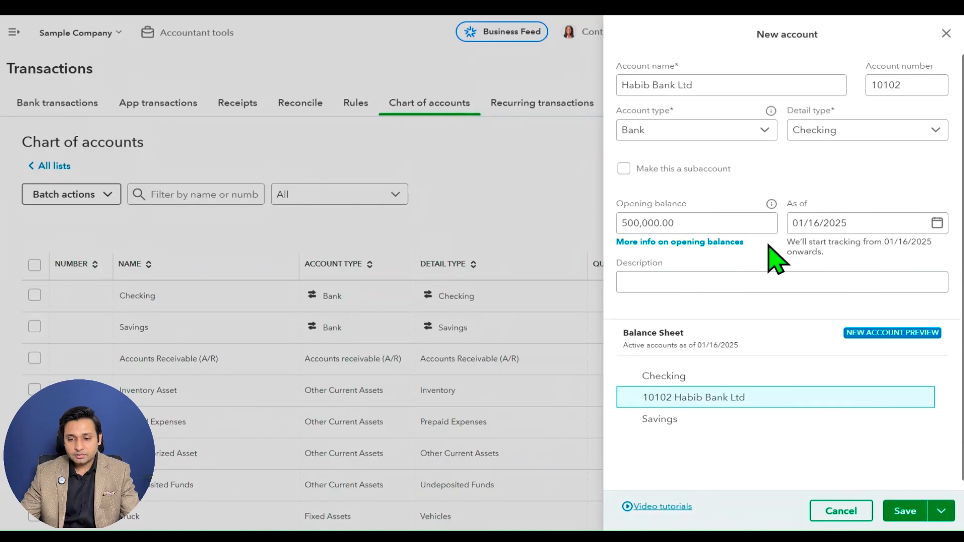
pyautogui.scroll(-1, 768, 253)
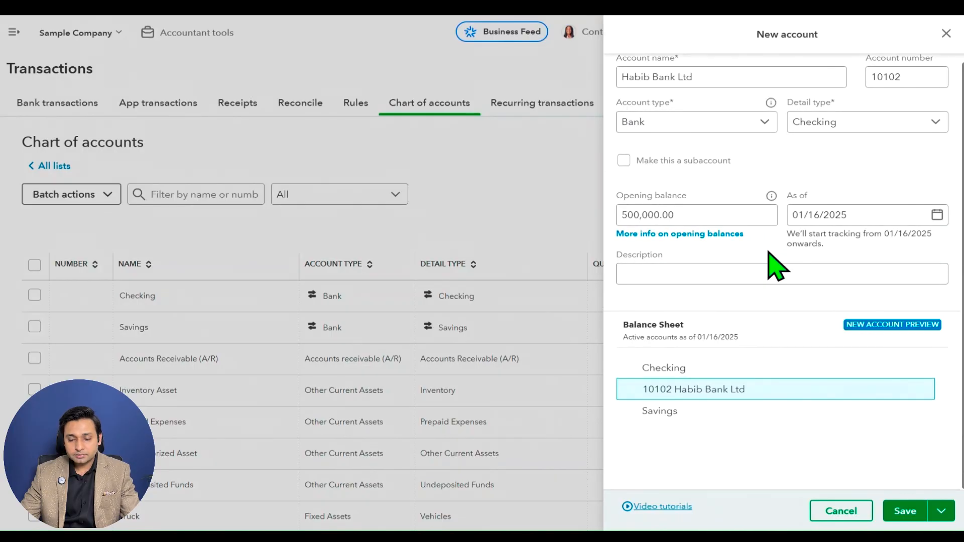
pyautogui.moveTo(794, 233); pyautogui.dragTo(836, 254)
pyautogui.click(847, 250)
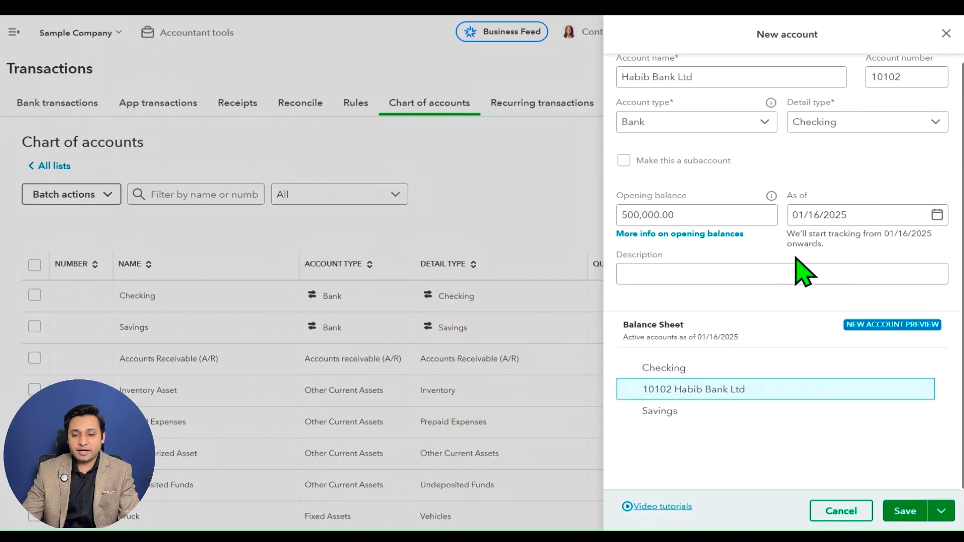
# Enter "Current Account Branch name" as the description of the new bank account.
pyautogui.click(766, 273)
pyautogui.click(737, 273)
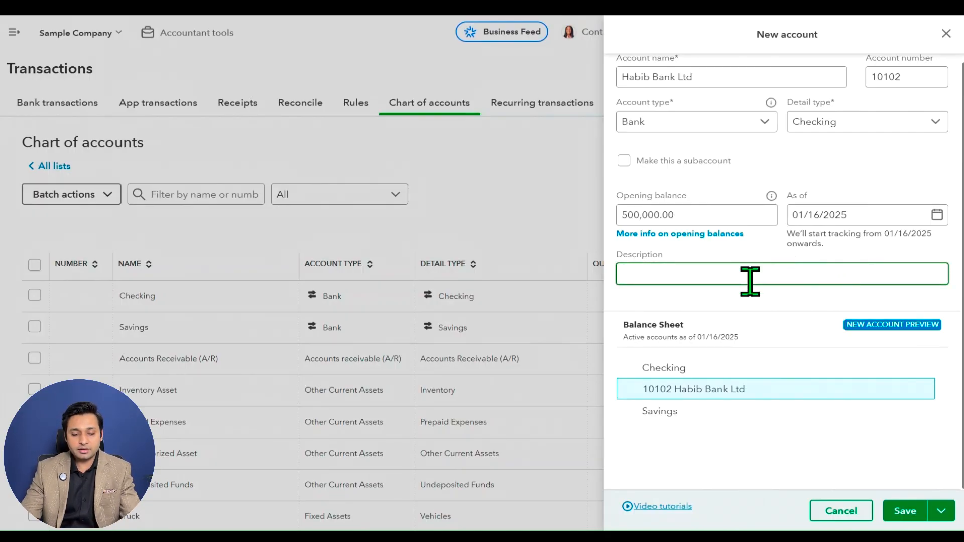
pyautogui.write('Ba')
pyautogui.press('BackSpace')
pyautogui.press('BackSpace')
pyautogui.write('Cy')
pyautogui.press('BackSpace')
pyautogui.write('urrent Account')
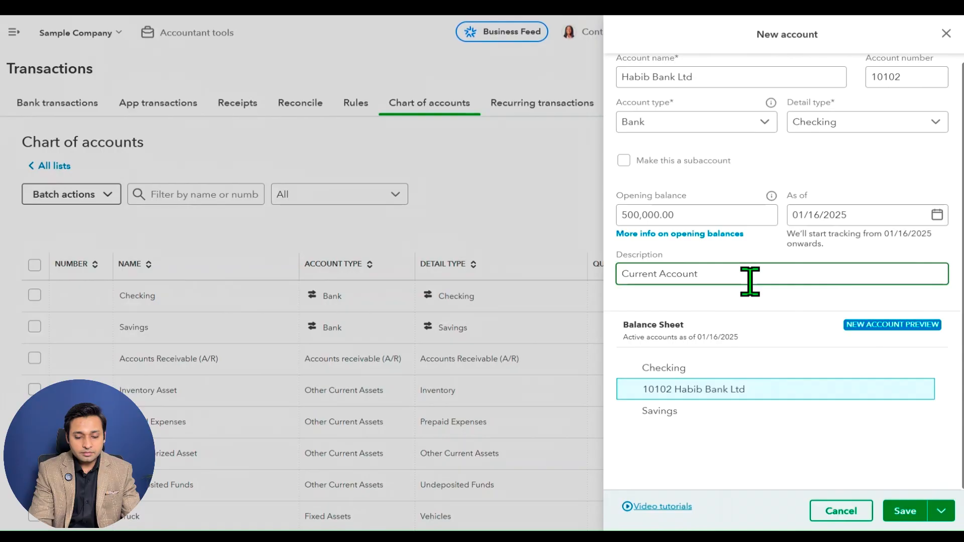
pyautogui.write(' Bd')
pyautogui.press('BackSpace')
pyautogui.write('ranch name')
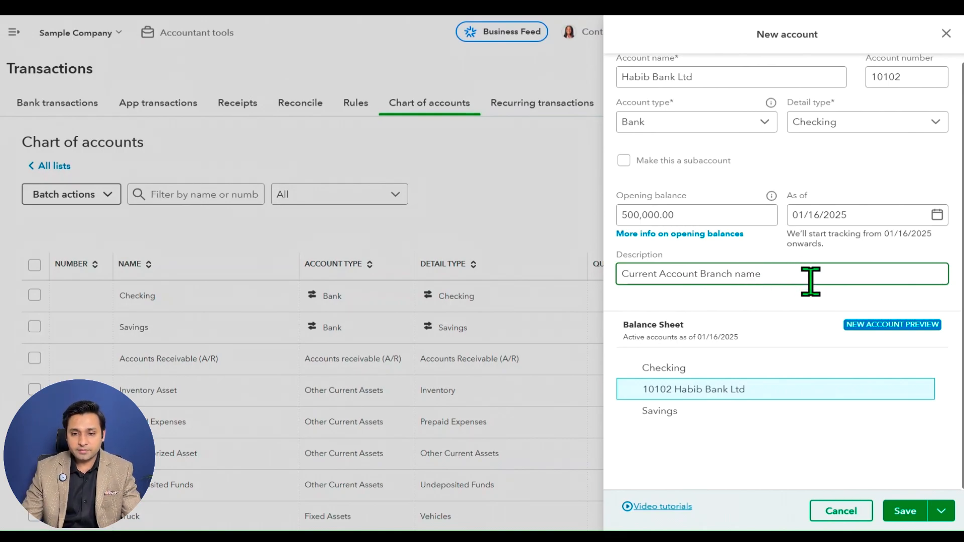
# Extend the account description with "used for vendor payments" after the branch name.
pyautogui.scroll(1, 844, 229)
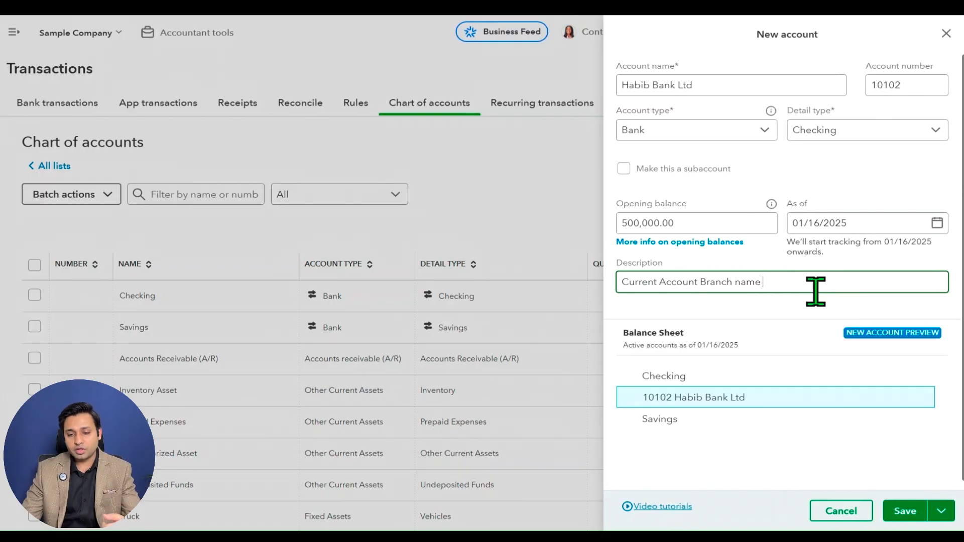
pyautogui.write('use for ')
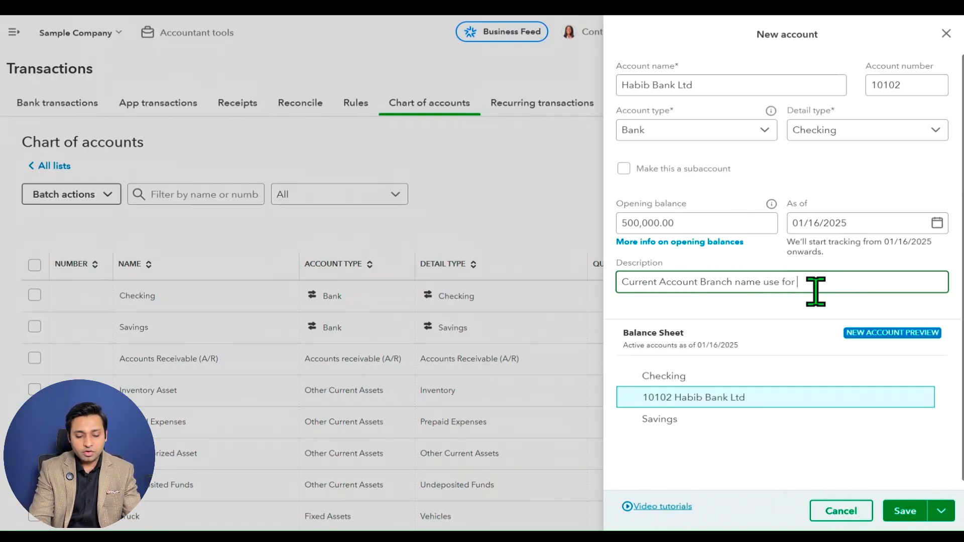
pyautogui.write('vendor payments')
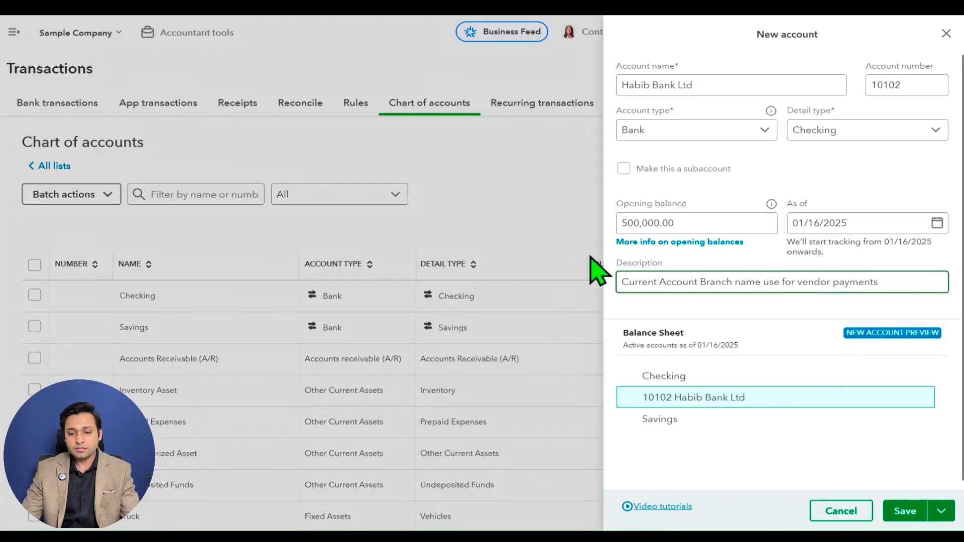
pyautogui.click(779, 284)
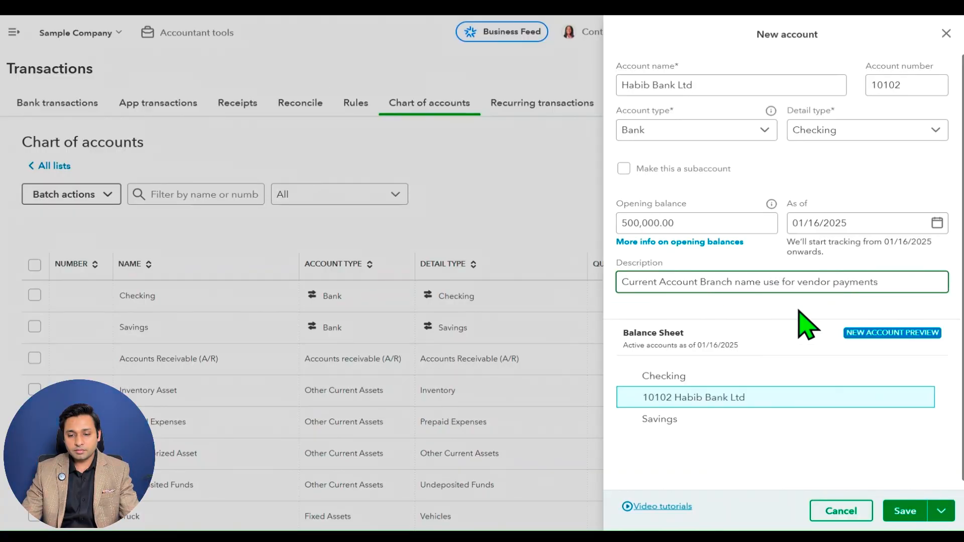
pyautogui.write('d')
pyautogui.press('BackSpace')
pyautogui.write('d')
pyautogui.click(917, 281)
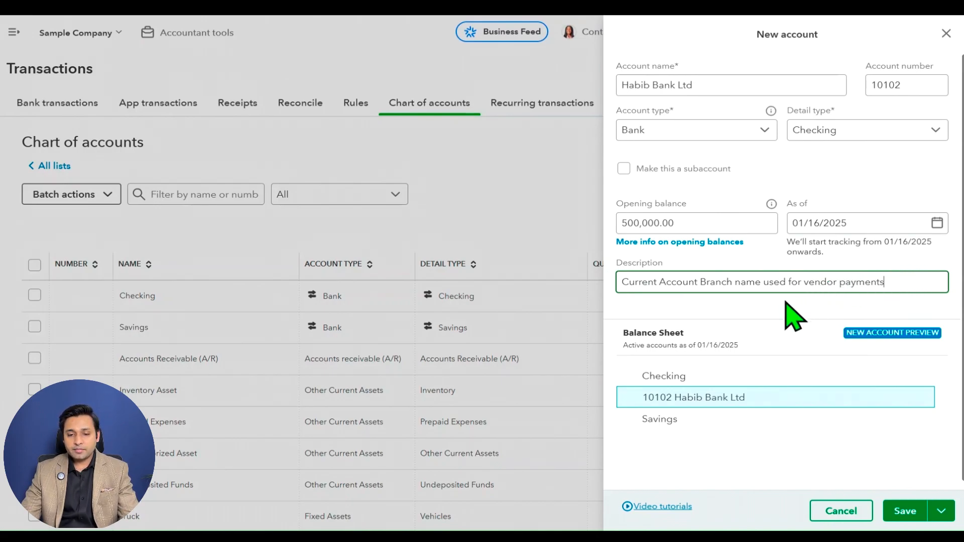
pyautogui.click(695, 90)
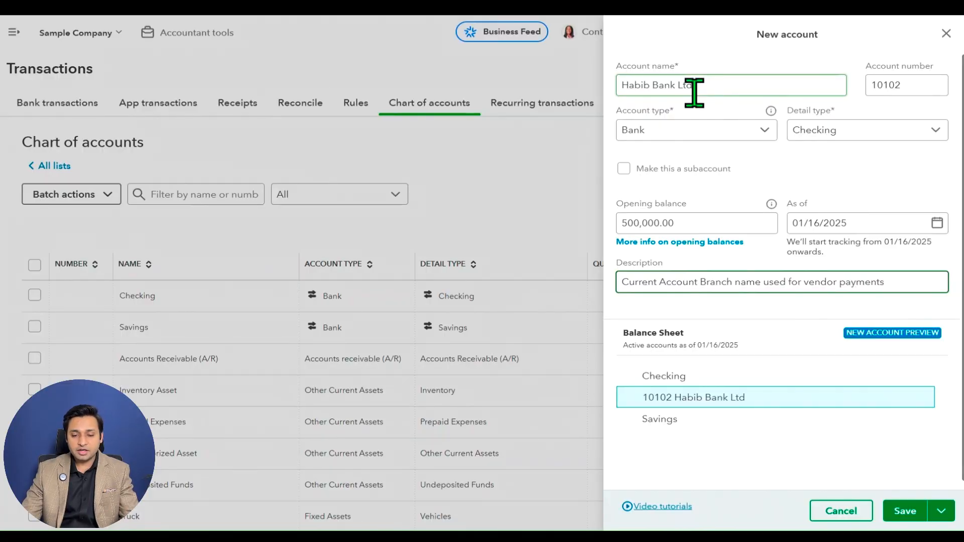
pyautogui.click(713, 279)
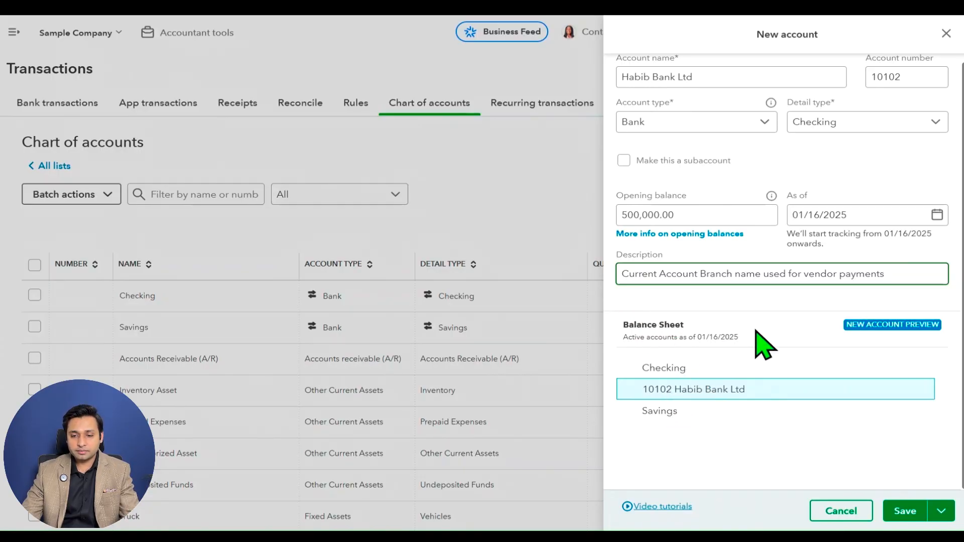
pyautogui.scroll(1, 803, 392)
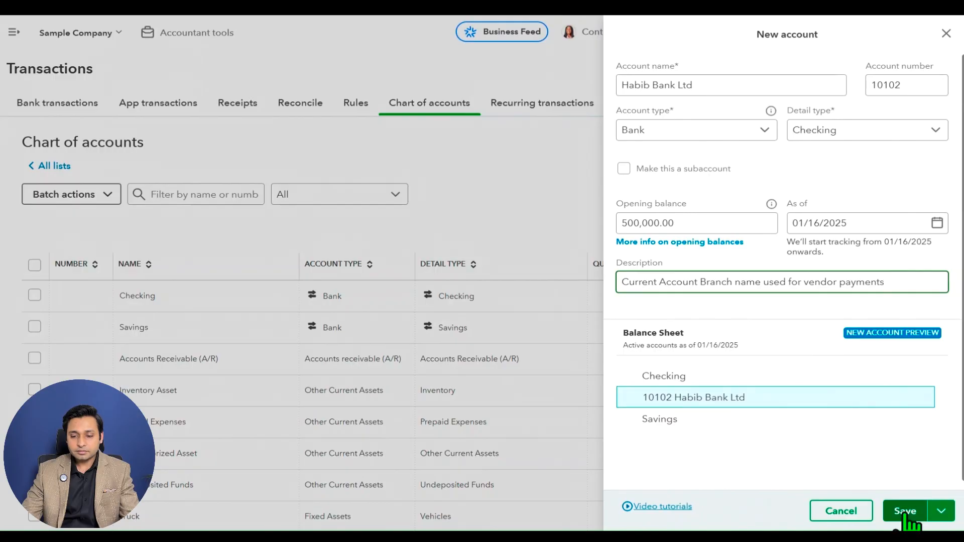
# Change the account type to Fixed Assets and look through all the detail types offered for it.
pyautogui.click(764, 131)
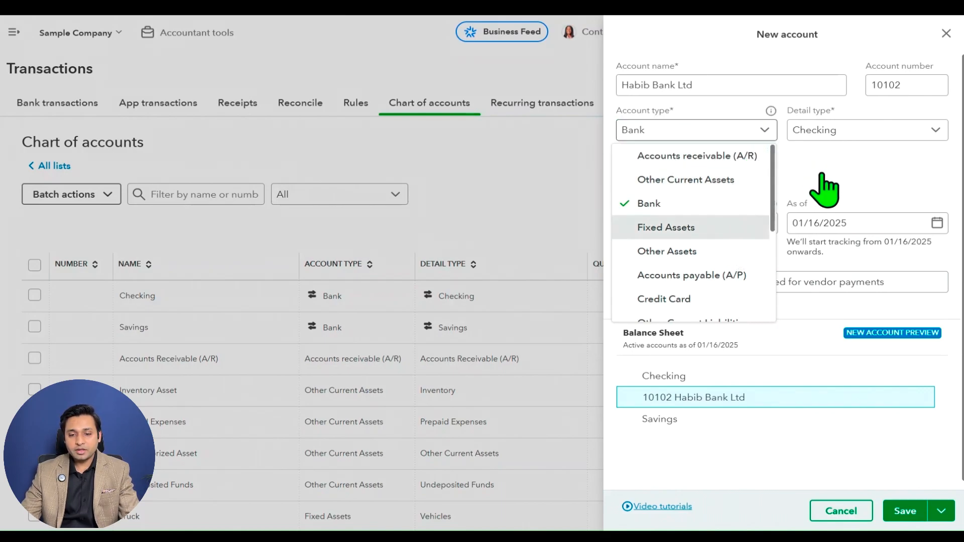
pyautogui.press('Return')
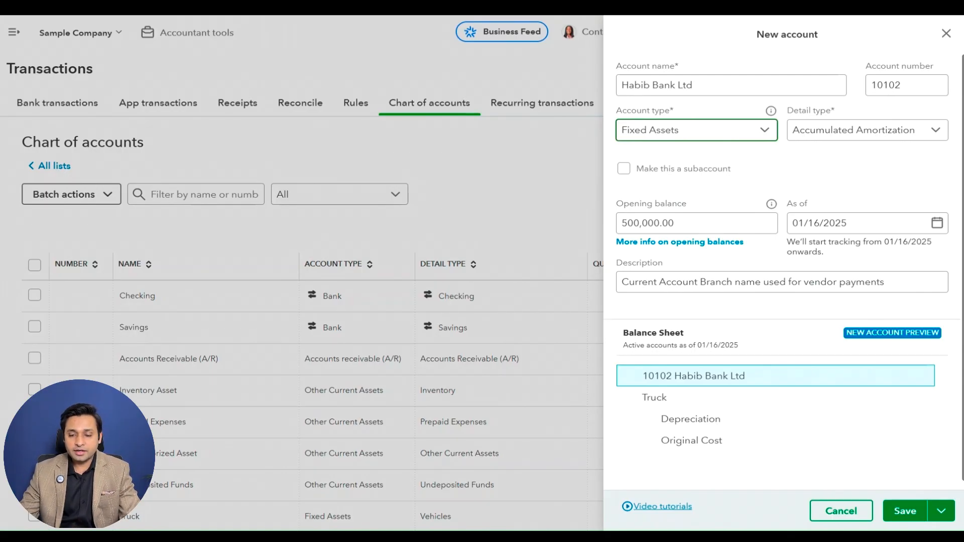
pyautogui.click(918, 130)
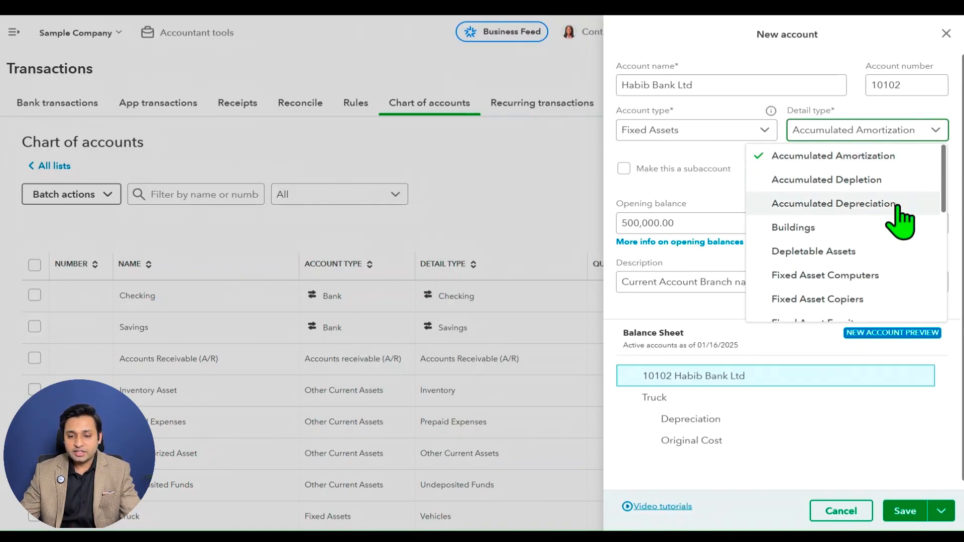
pyautogui.scroll(-1, 899, 244)
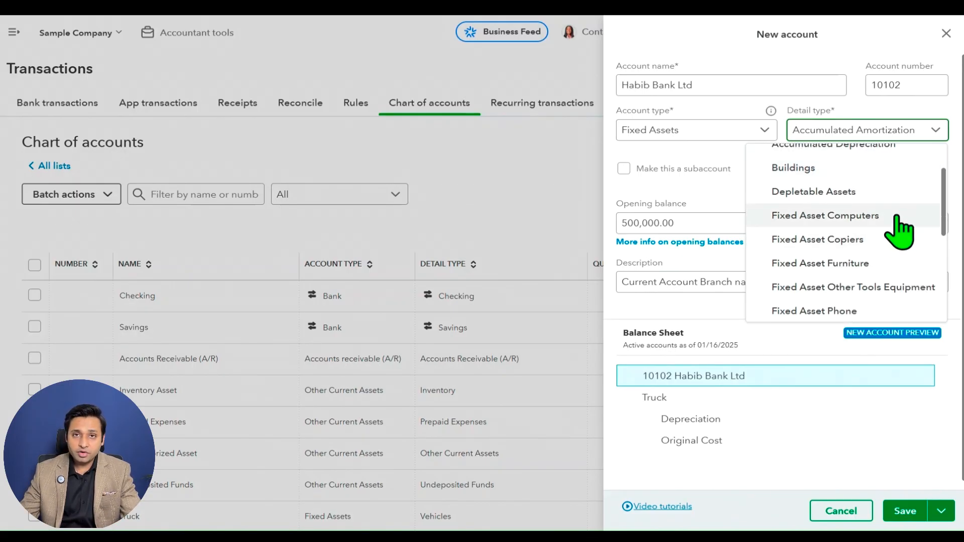
pyautogui.scroll(-1, 888, 231)
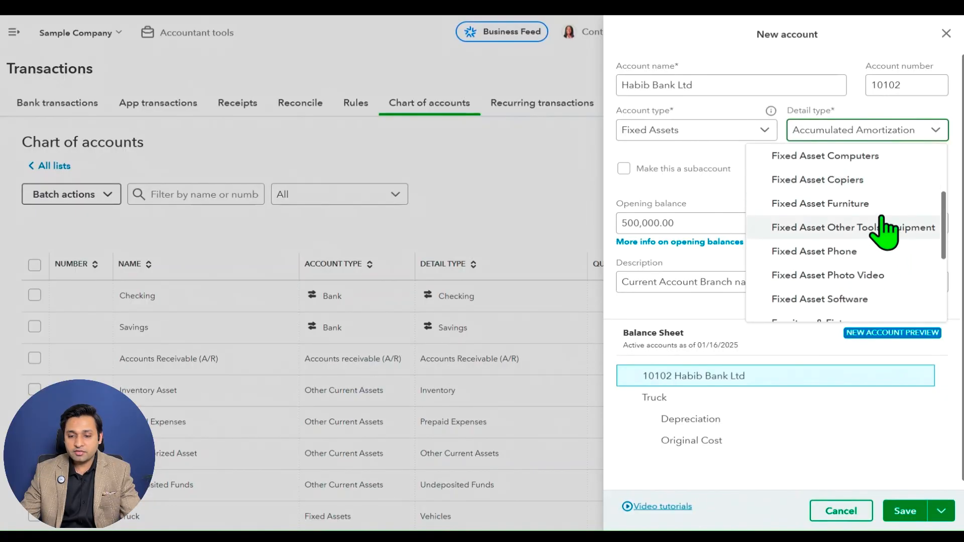
pyautogui.scroll(-1, 887, 261)
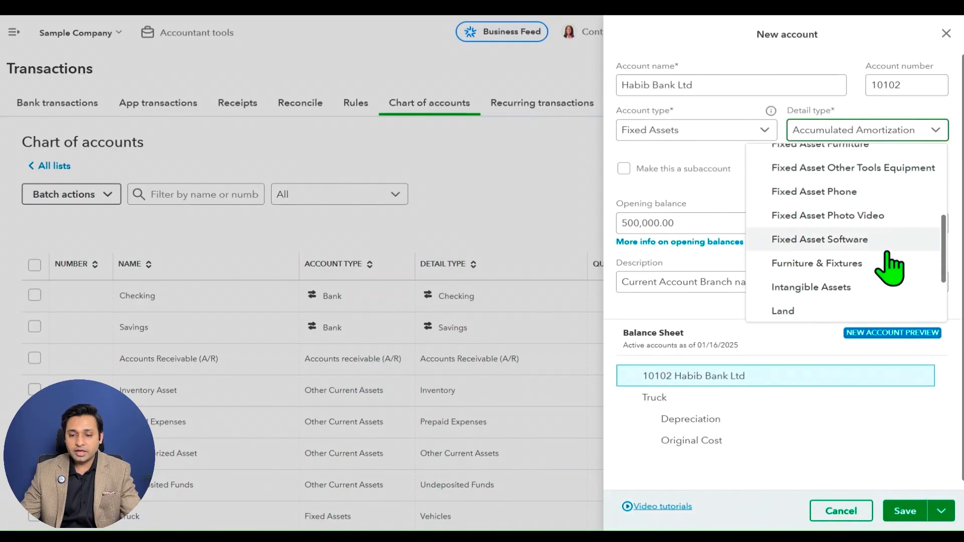
pyautogui.scroll(-2, 889, 264)
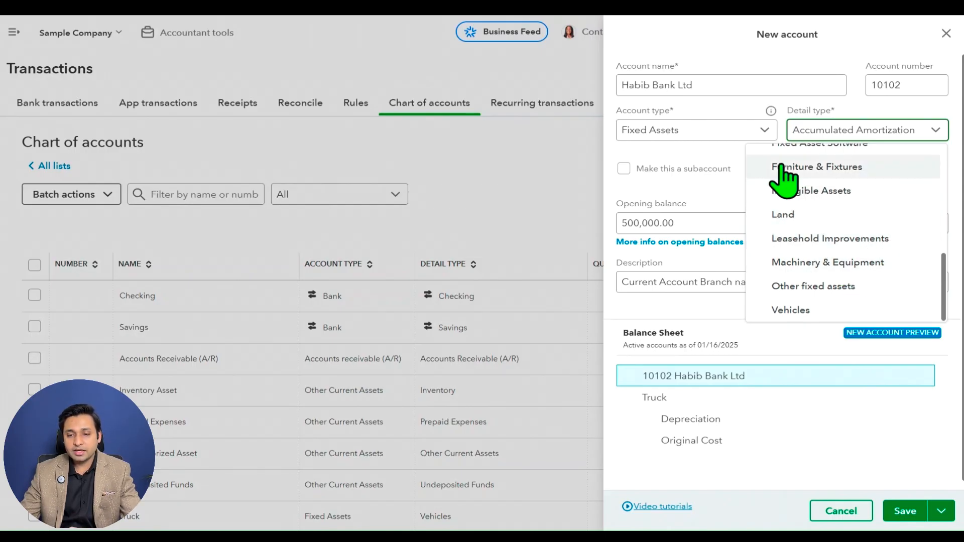
pyautogui.click(715, 160)
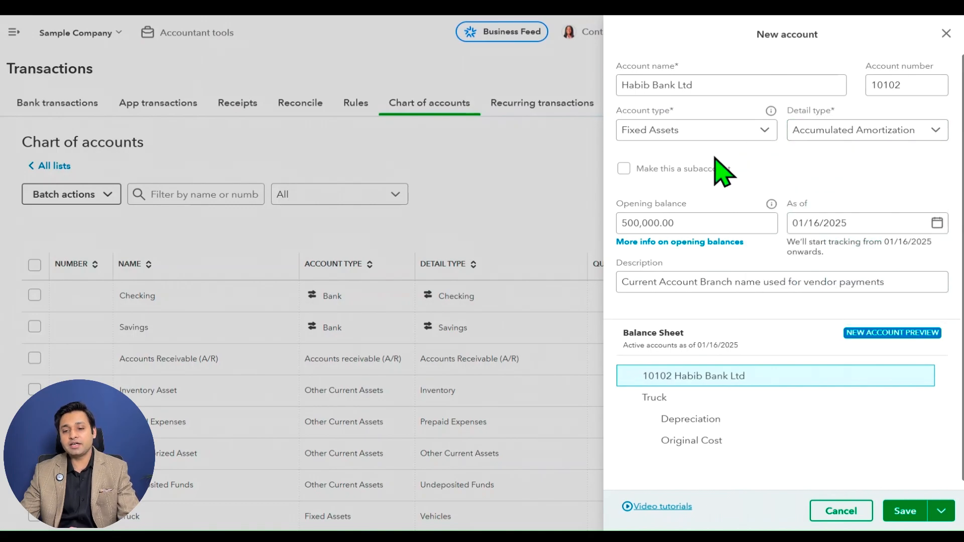
# Clear the account name of the new account.
pyautogui.click(757, 130)
pyautogui.click(727, 82)
pyautogui.tripleClick(727, 83)
pyautogui.press('BackSpace')
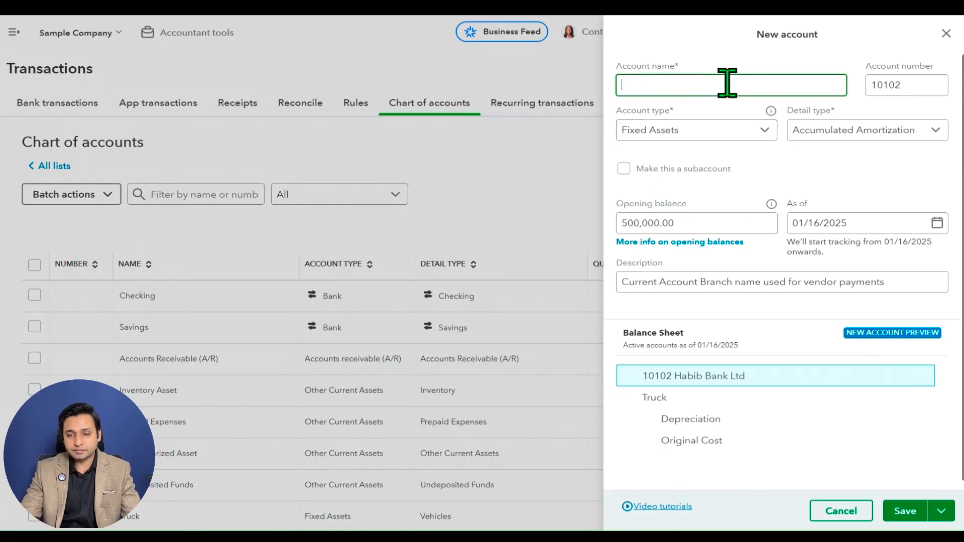
pyautogui.press('Tab')
pyautogui.click(741, 164)
# Change the account type to Other Assets and review its available detail types.
pyautogui.click(755, 134)
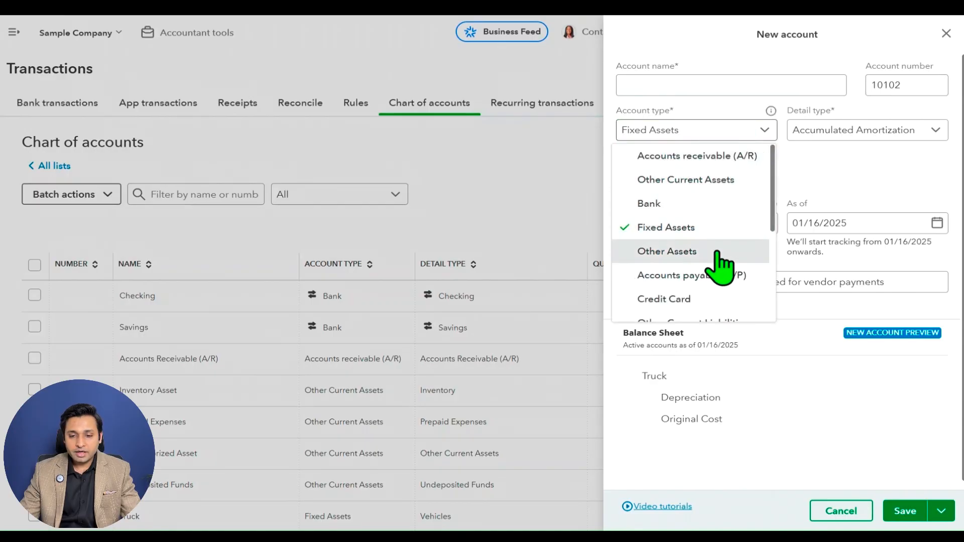
pyautogui.press('Return')
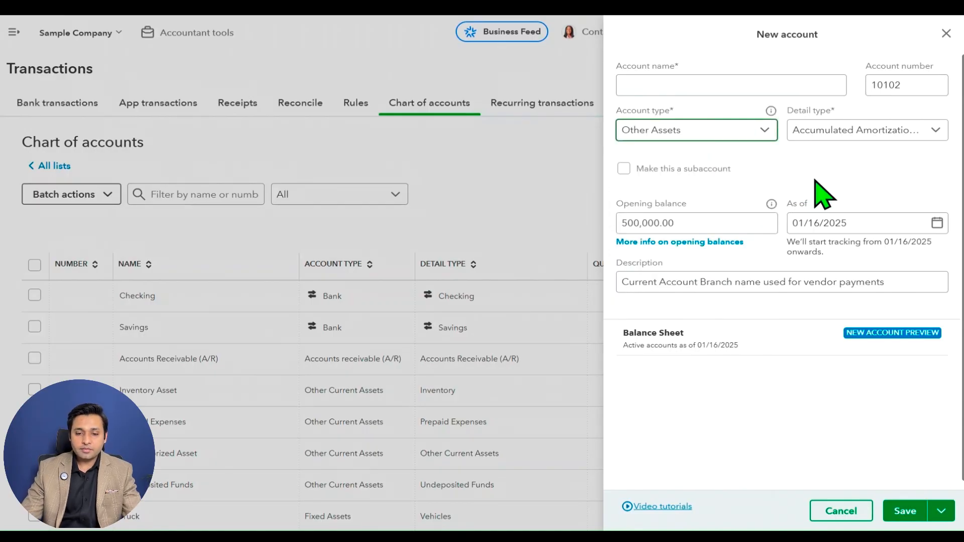
pyautogui.click(861, 143)
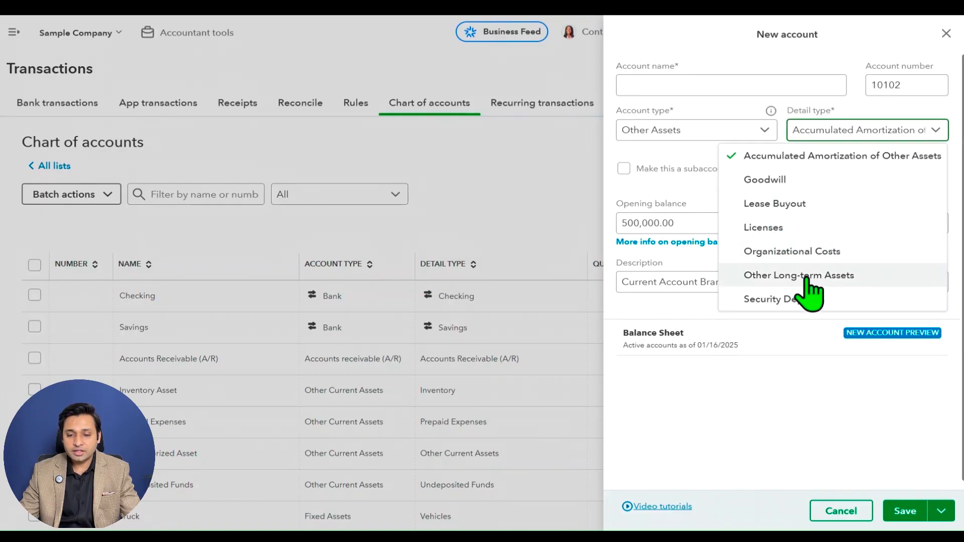
# Set the account type to Accounts payable (A/P) and check the detail types offered for it.
pyautogui.click(762, 131)
pyautogui.click(768, 138)
pyautogui.click(770, 134)
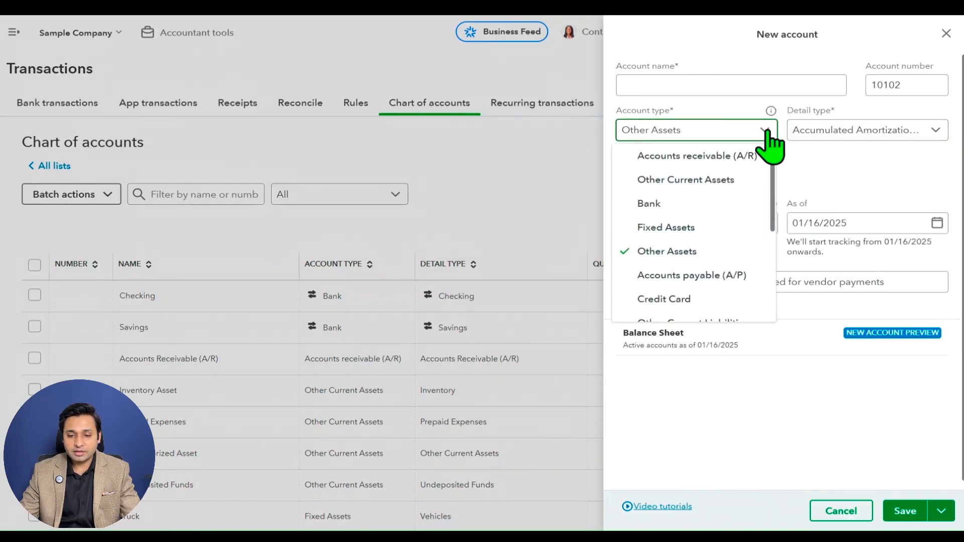
pyautogui.moveTo(777, 177); pyautogui.dragTo(775, 218)
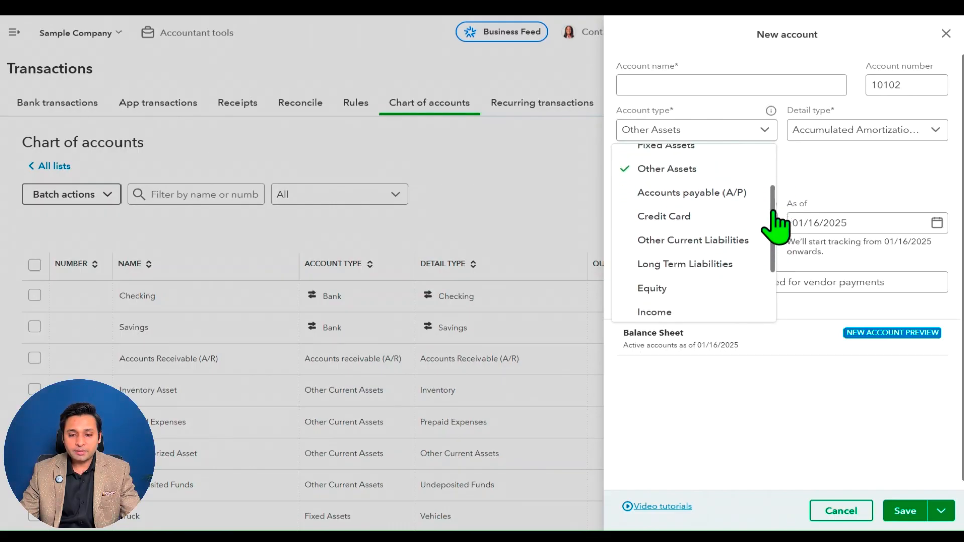
pyautogui.click(749, 192)
pyautogui.click(882, 146)
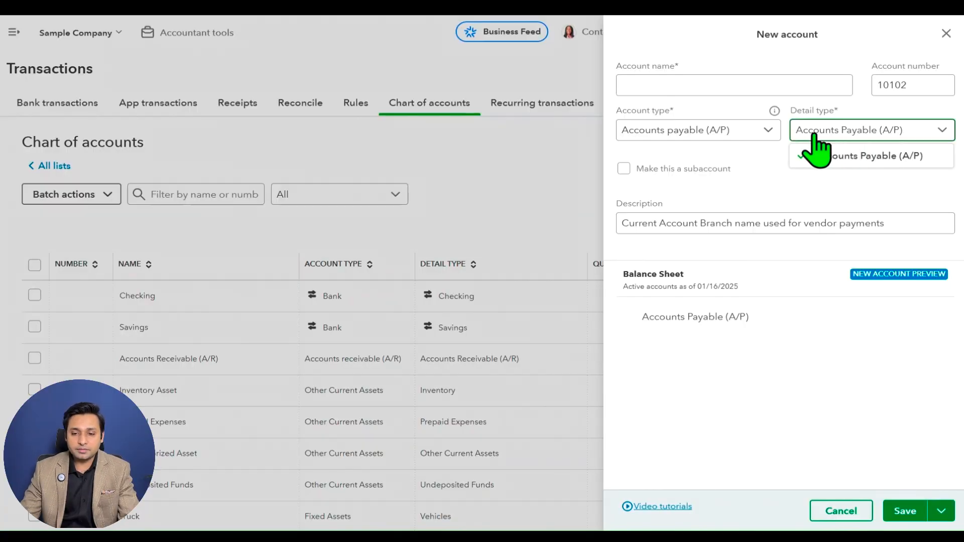
# Set the account type to Credit Card and check the detail types offered for it.
pyautogui.click(764, 130)
pyautogui.scroll(-1, 750, 200)
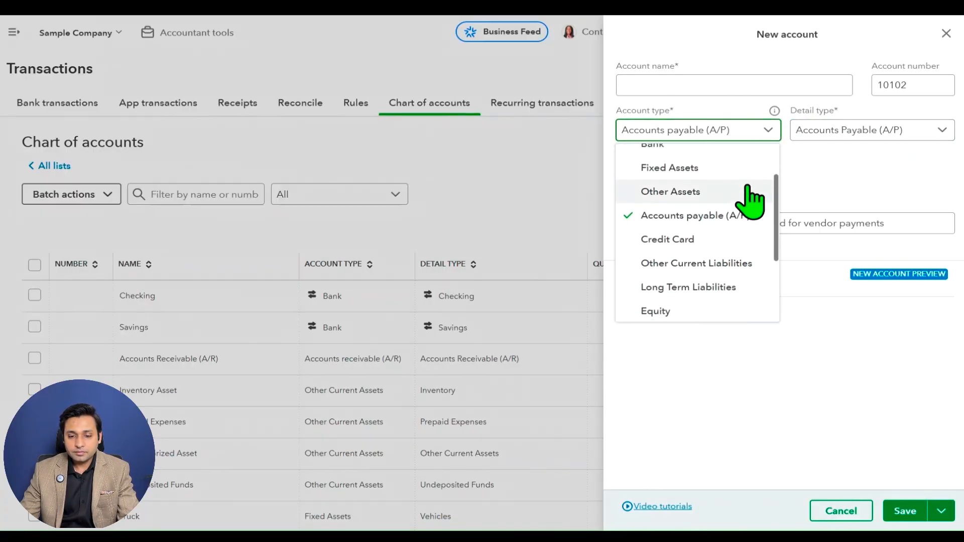
pyautogui.click(727, 241)
pyautogui.click(830, 133)
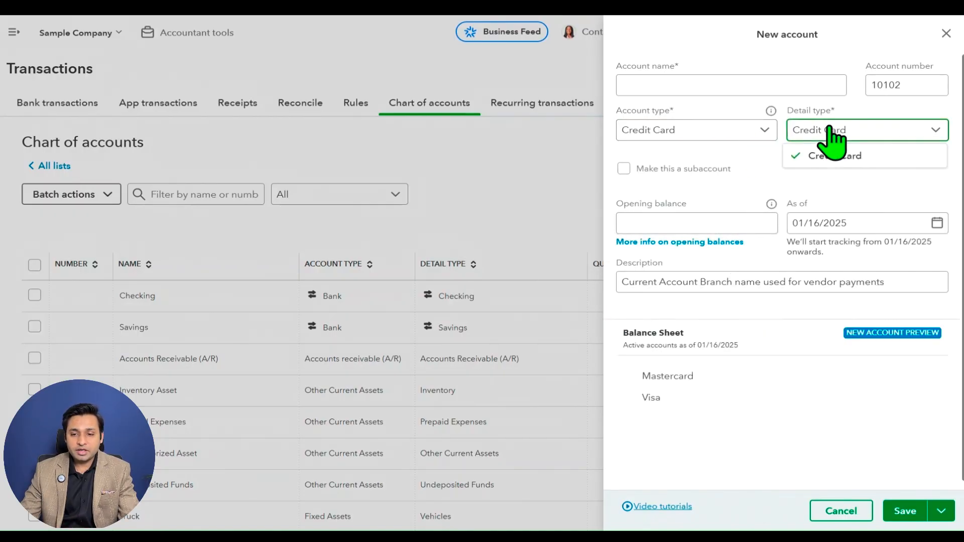
# Change the account type to Other Current Liabilities and look through all of its detail types.
pyautogui.click(713, 131)
pyautogui.scroll(-3, 685, 240)
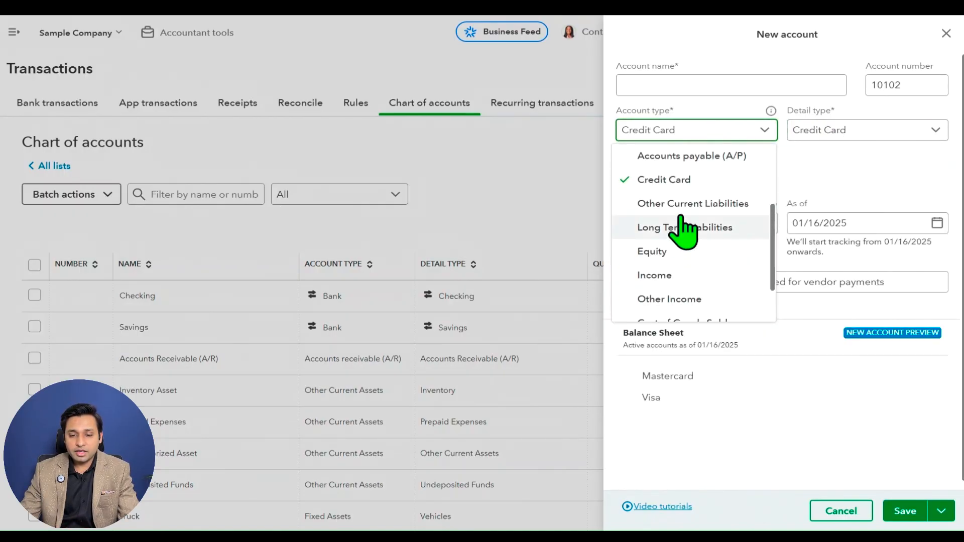
pyautogui.click(682, 204)
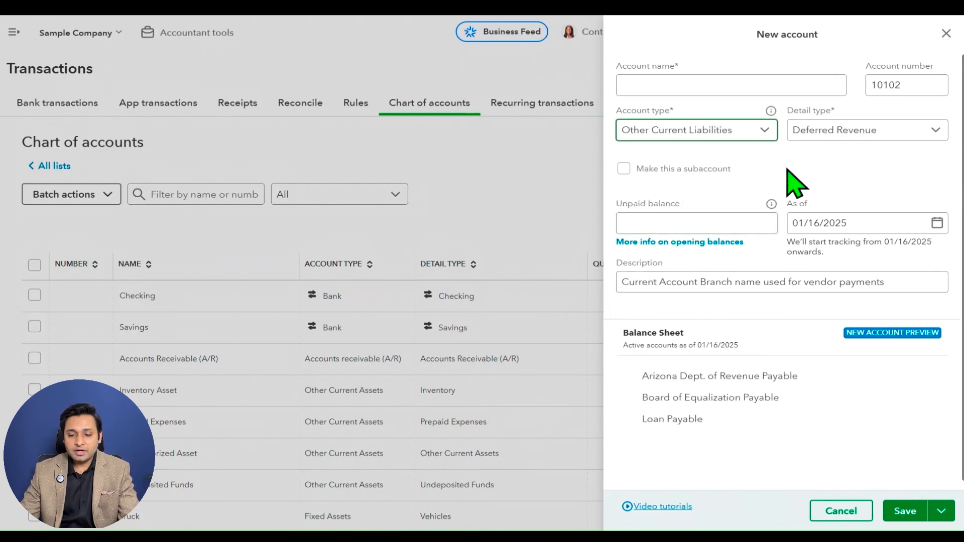
pyautogui.click(872, 131)
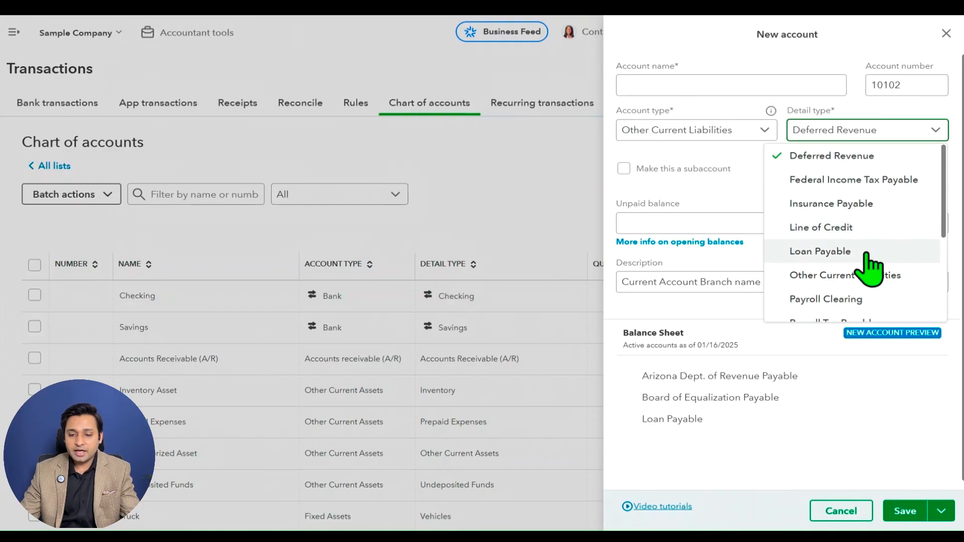
pyautogui.scroll(-2, 871, 257)
pyautogui.scroll(-2, 868, 242)
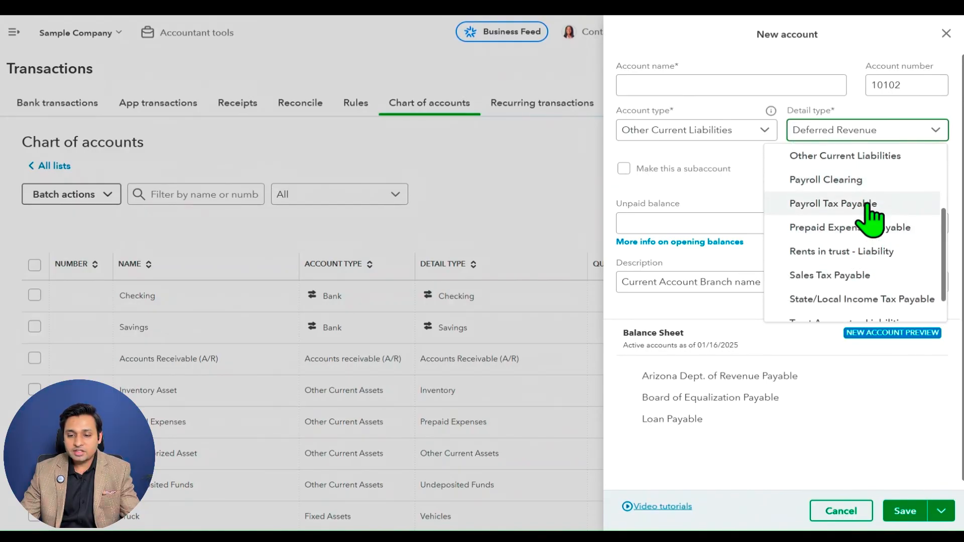
pyautogui.scroll(-1, 867, 236)
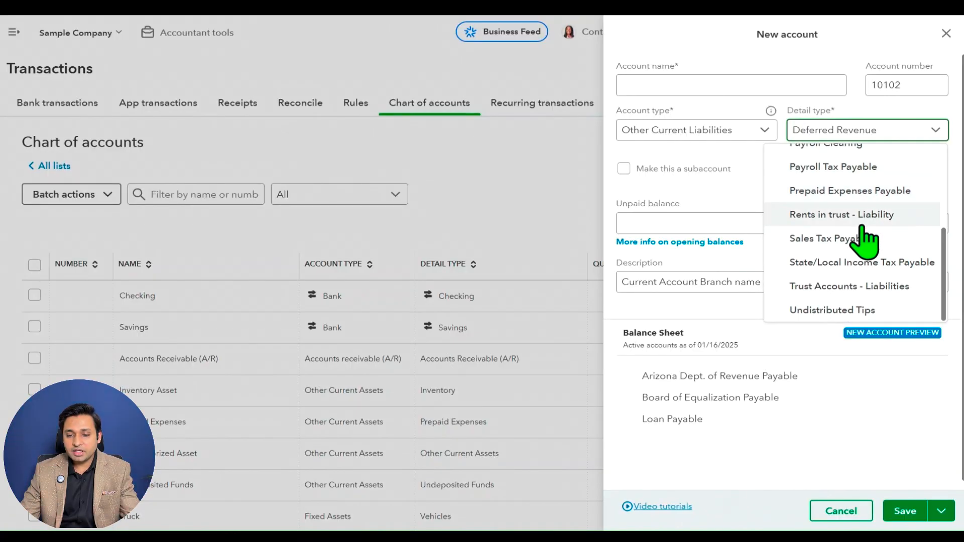
pyautogui.scroll(4, 876, 279)
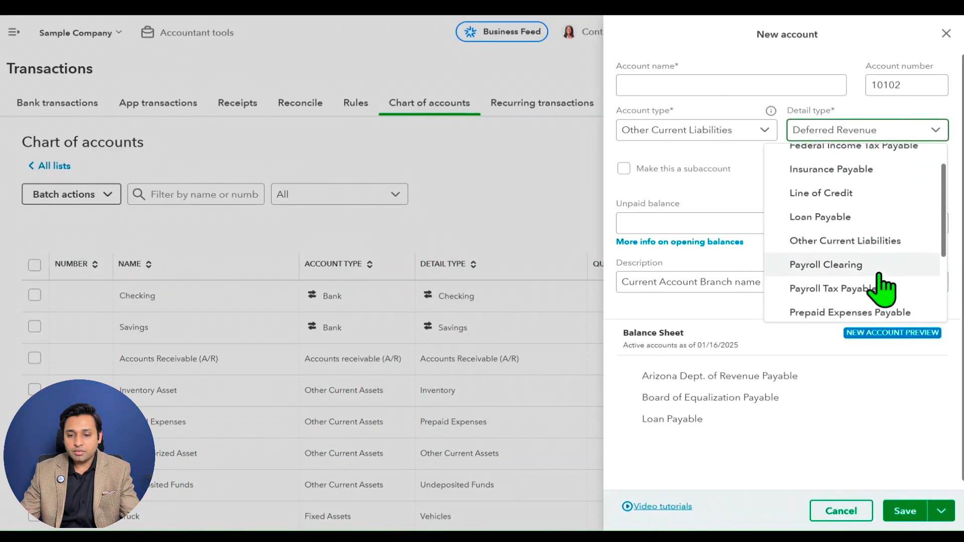
pyautogui.scroll(1, 880, 276)
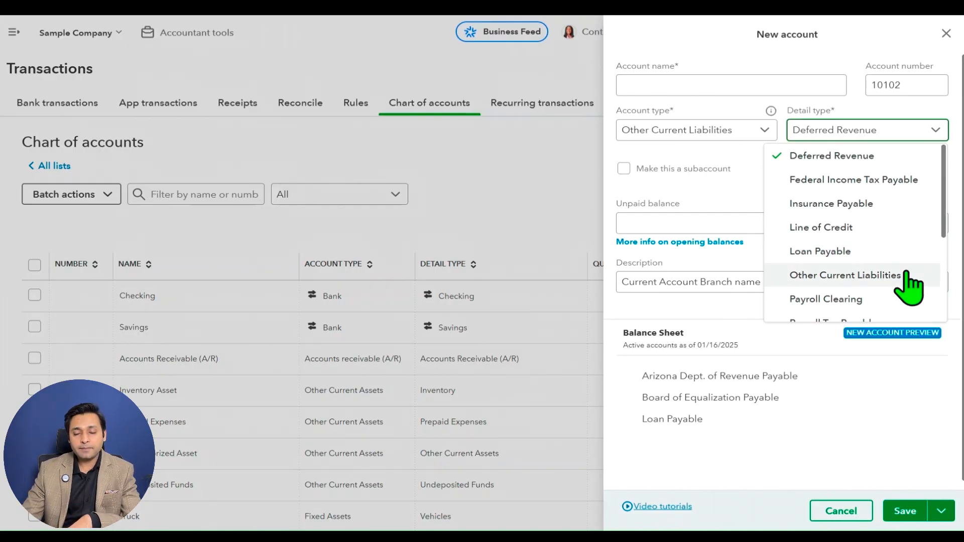
# Change the account type to Long Term Liabilities and review its available detail types.
pyautogui.click(726, 130)
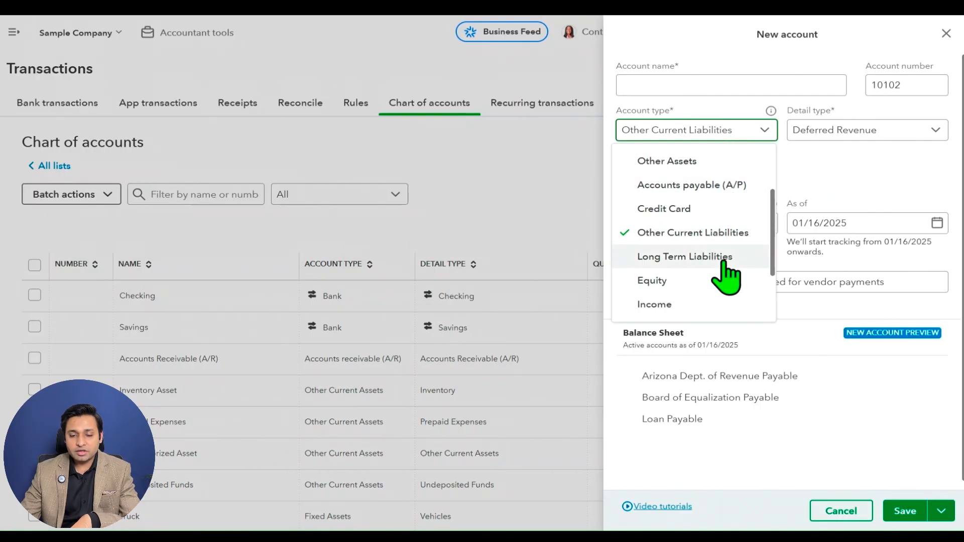
pyautogui.click(724, 258)
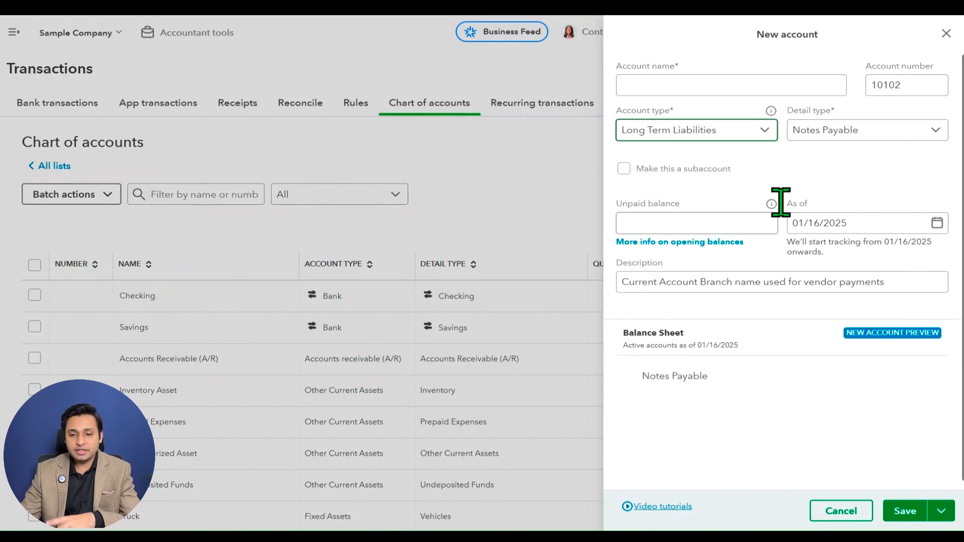
pyautogui.click(852, 129)
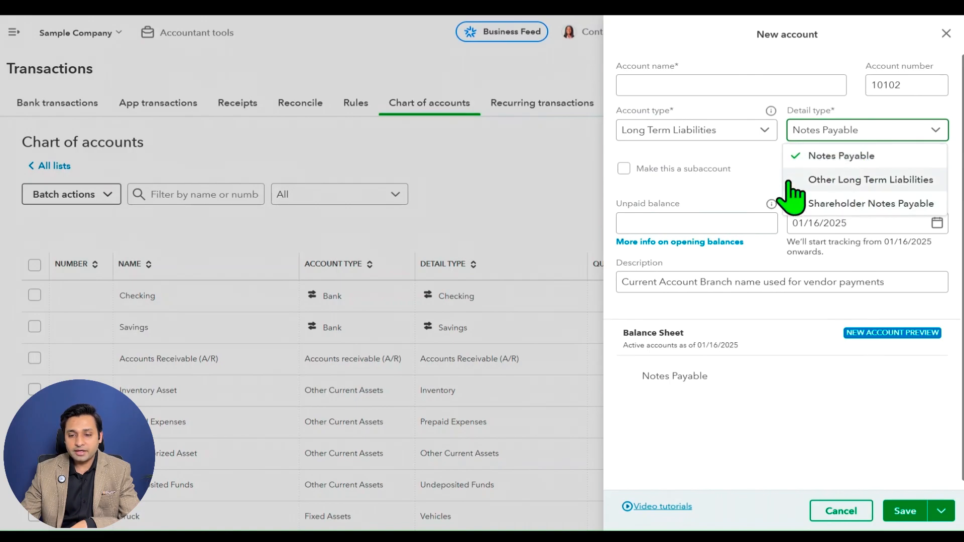
# Change the account type to Equity and look through the full range of its detail types.
pyautogui.click(732, 143)
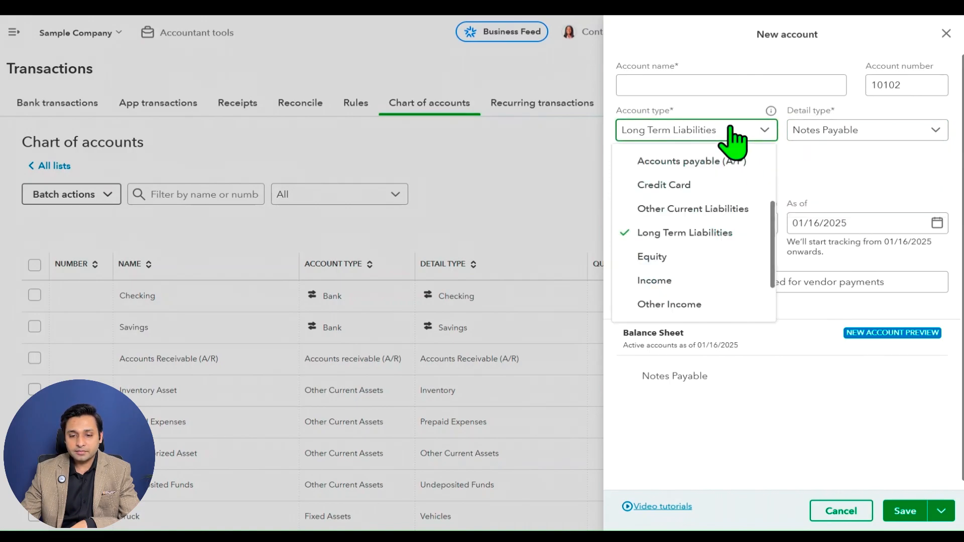
pyautogui.click(721, 256)
pyautogui.click(859, 133)
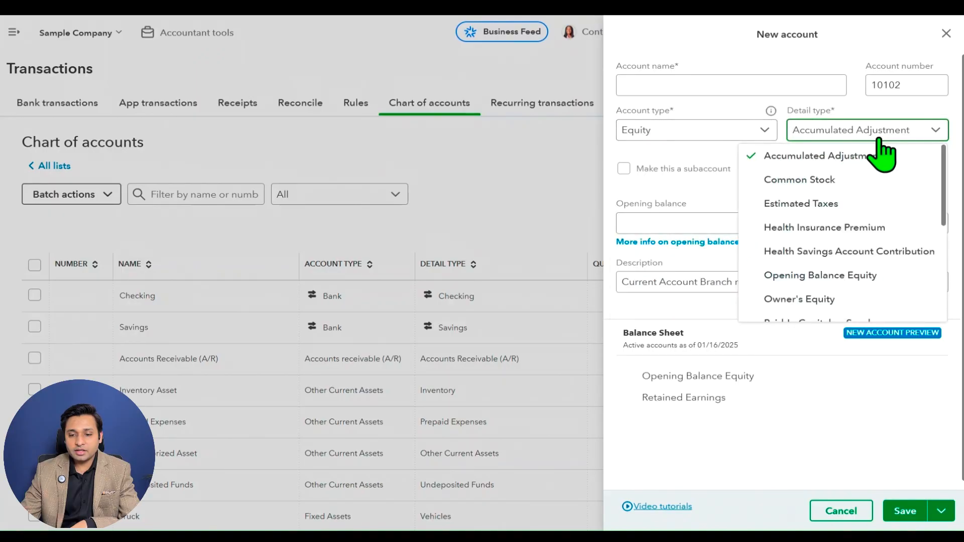
pyautogui.scroll(-2, 894, 188)
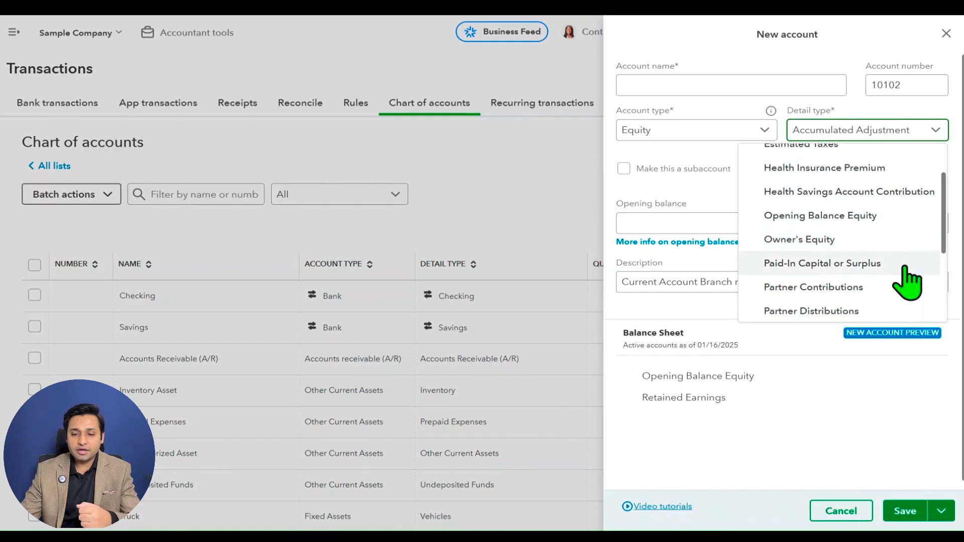
pyautogui.scroll(-2, 907, 276)
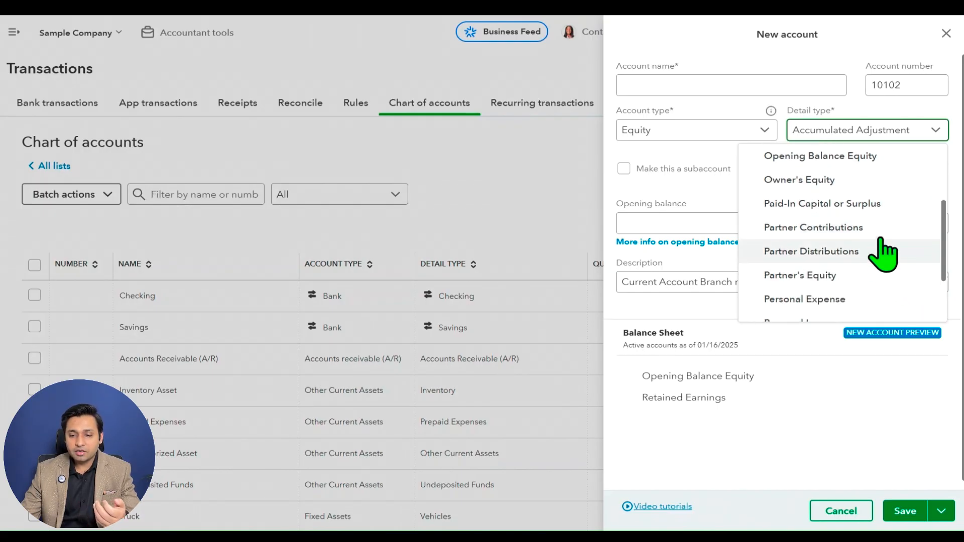
pyautogui.scroll(-2, 884, 250)
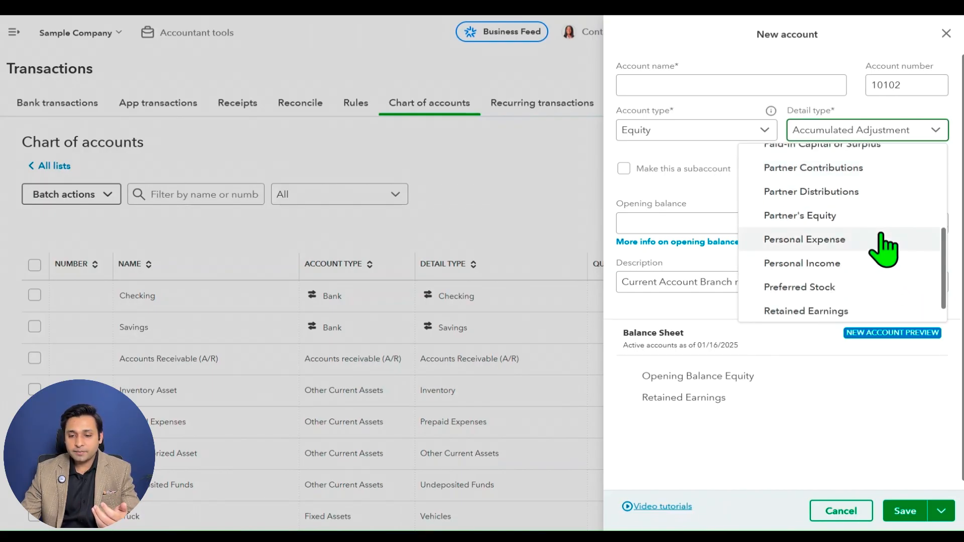
pyautogui.scroll(-1, 882, 248)
pyautogui.scroll(6, 884, 251)
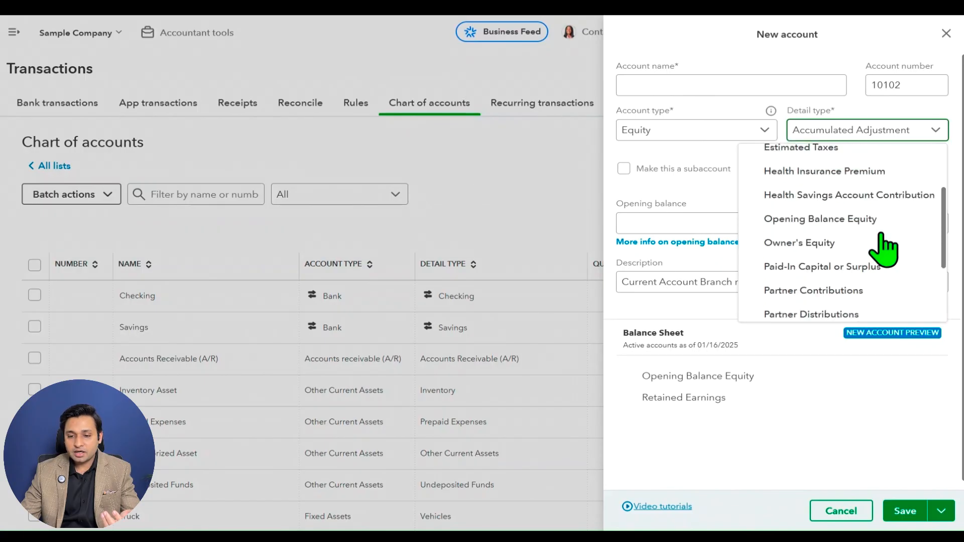
pyautogui.scroll(2, 881, 236)
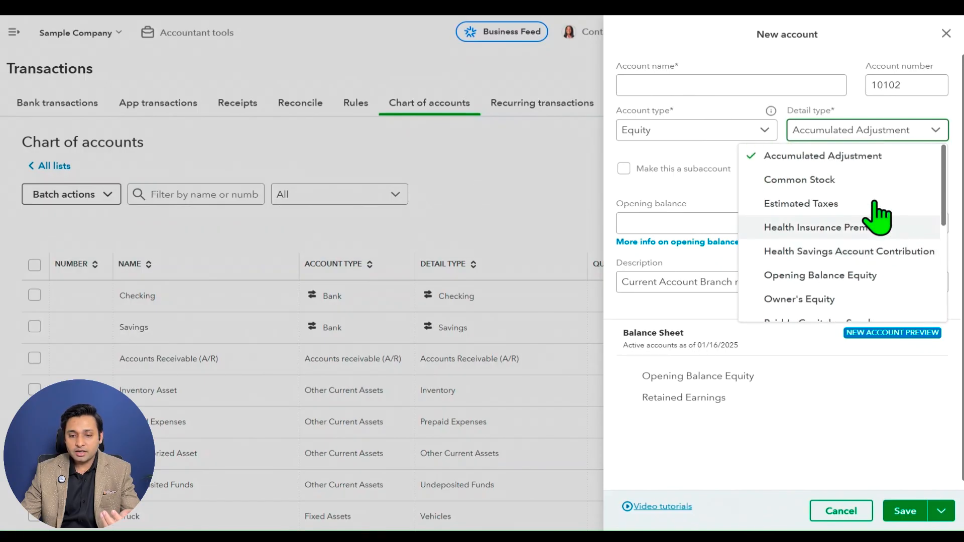
# Set the account type to Income and highlight the Profit & Loss heading in the new account preview.
pyautogui.click(722, 135)
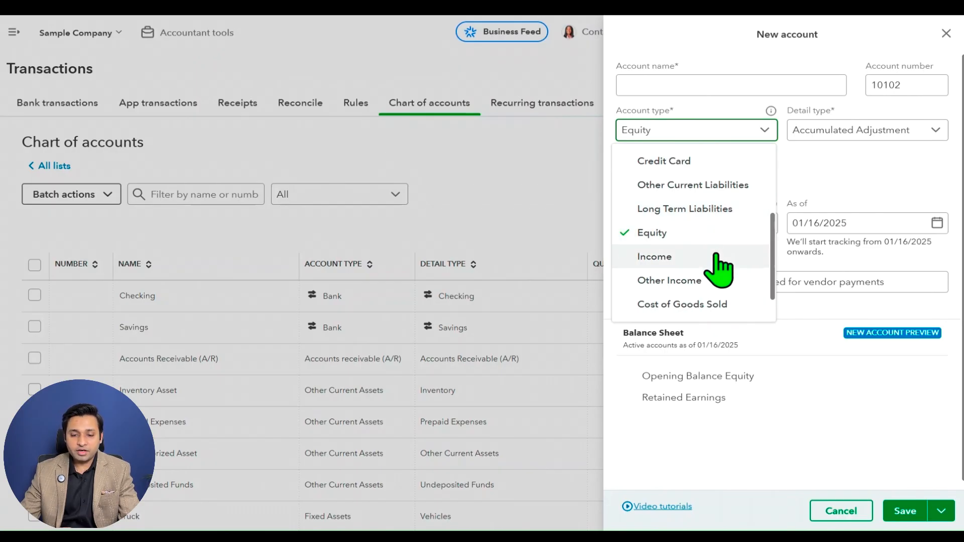
pyautogui.scroll(-1, 720, 267)
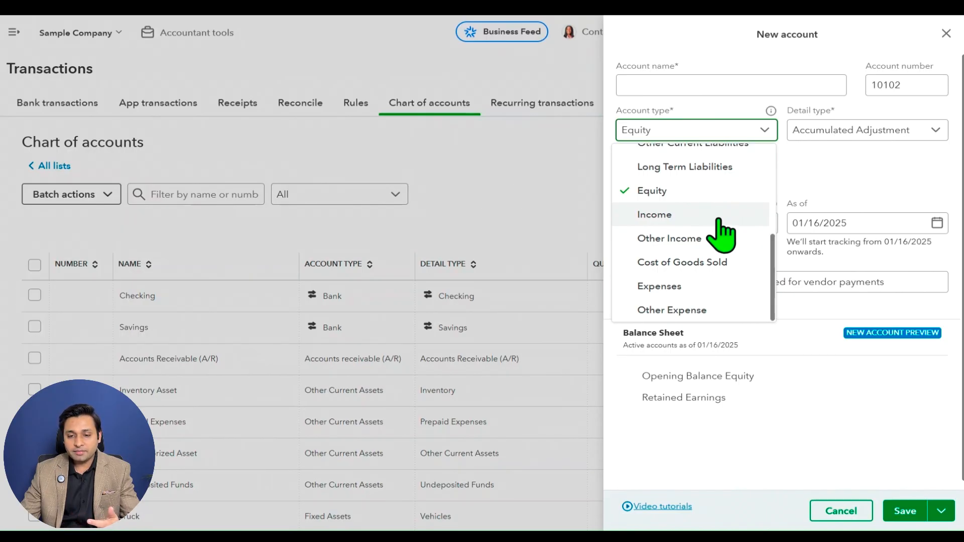
pyautogui.click(718, 217)
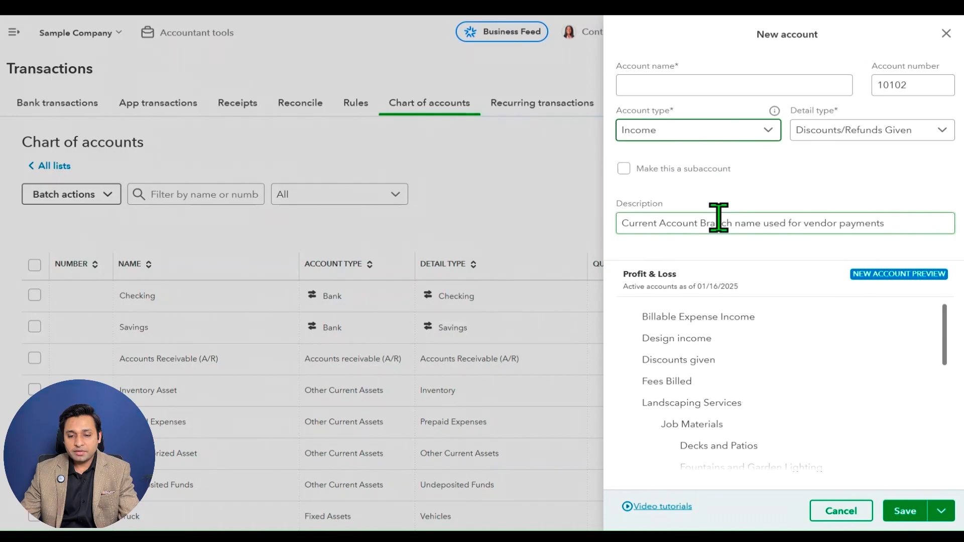
pyautogui.moveTo(627, 275); pyautogui.dragTo(727, 267)
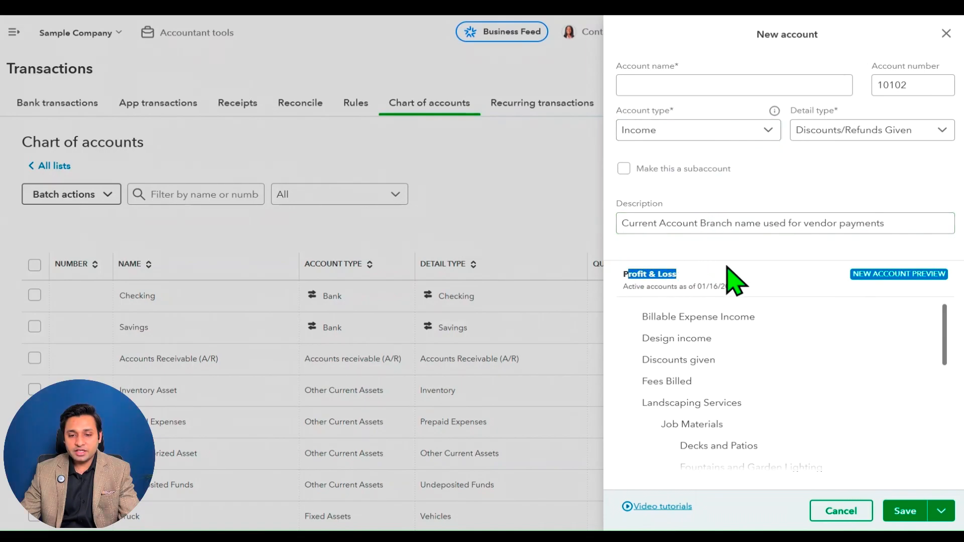
pyautogui.click(756, 163)
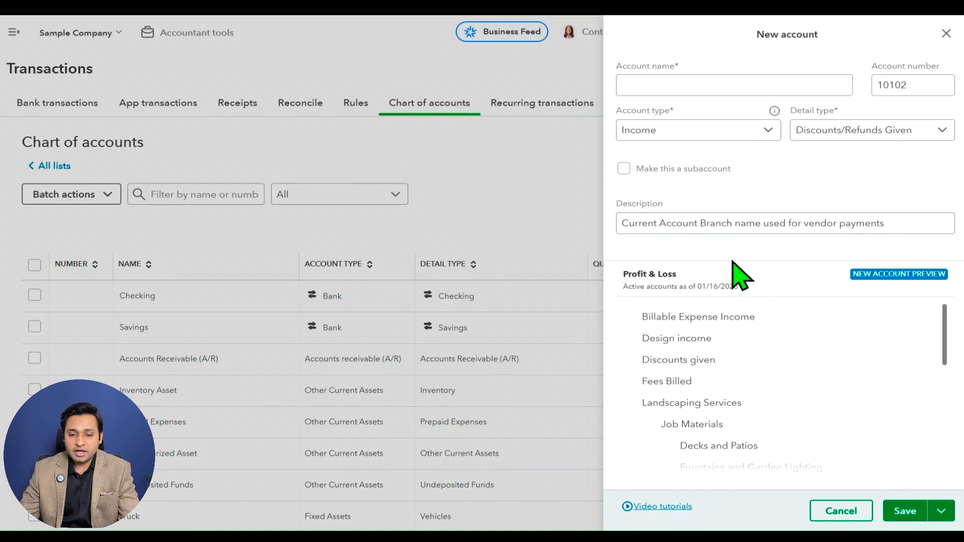
# Clear the new account's description and review the detail types offered for Income.
pyautogui.tripleClick(725, 222)
pyautogui.press('BackSpace')
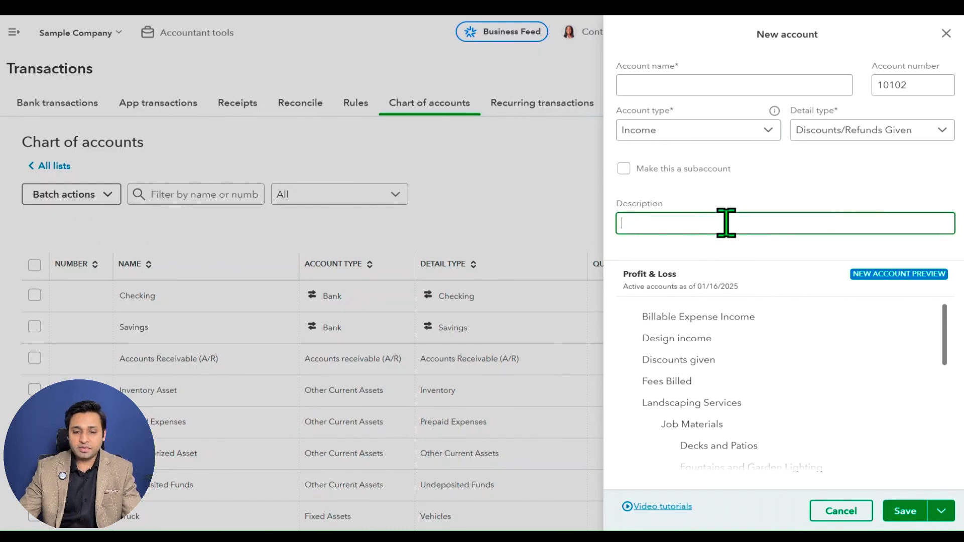
pyautogui.click(927, 131)
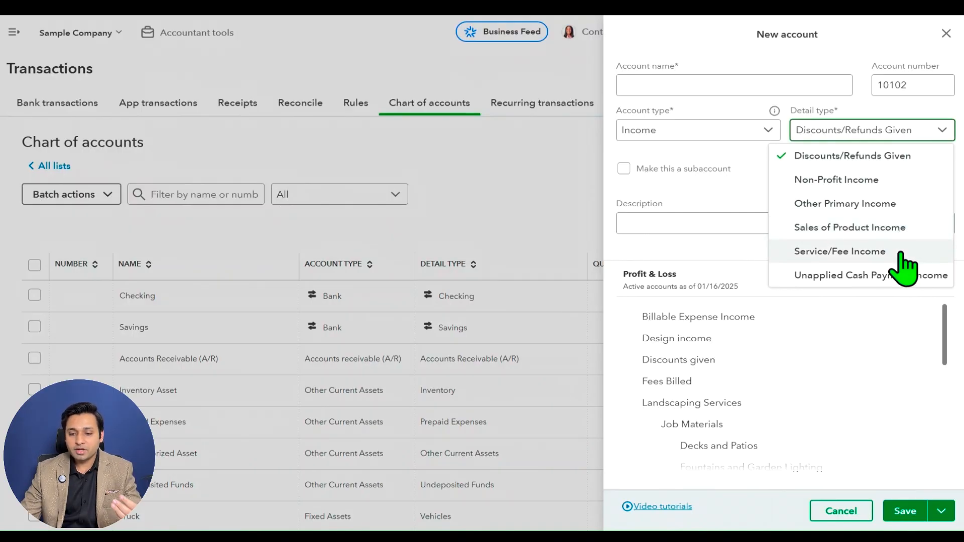
pyautogui.click(709, 168)
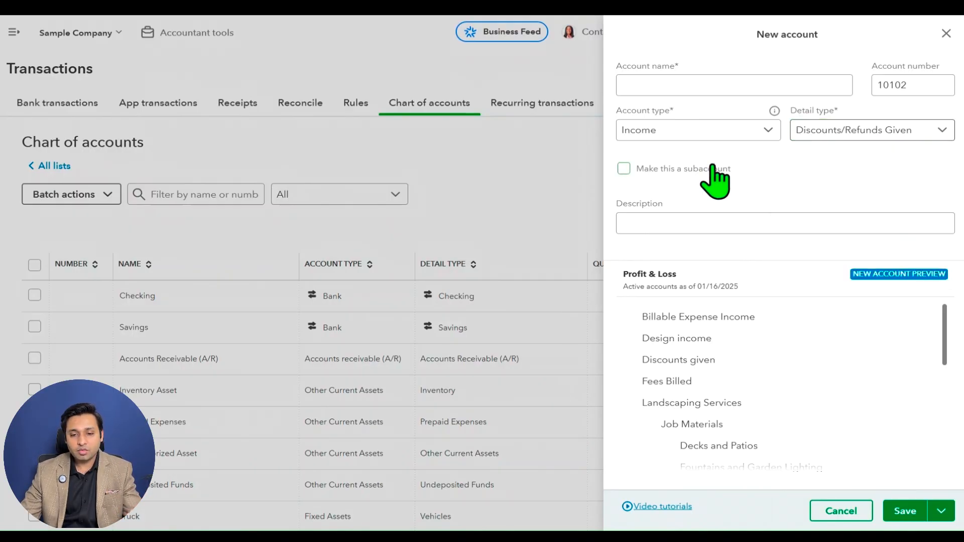
# Change the account type to Other Income and check the detail types available for it.
pyautogui.click(748, 130)
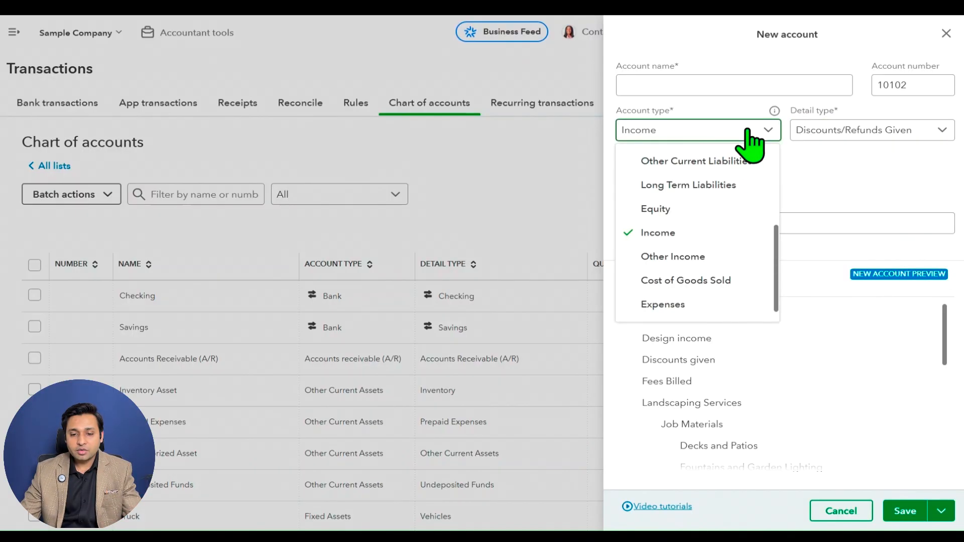
pyautogui.click(727, 256)
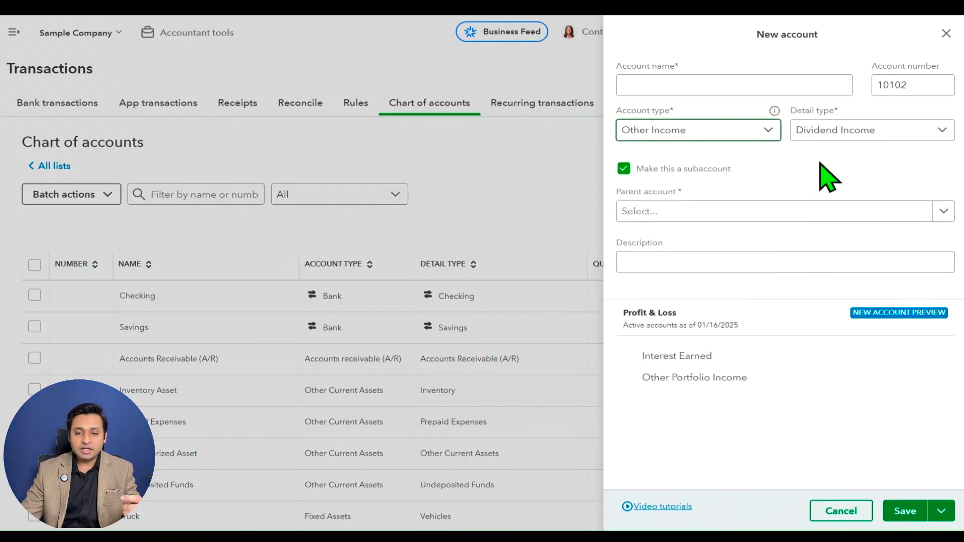
pyautogui.click(870, 149)
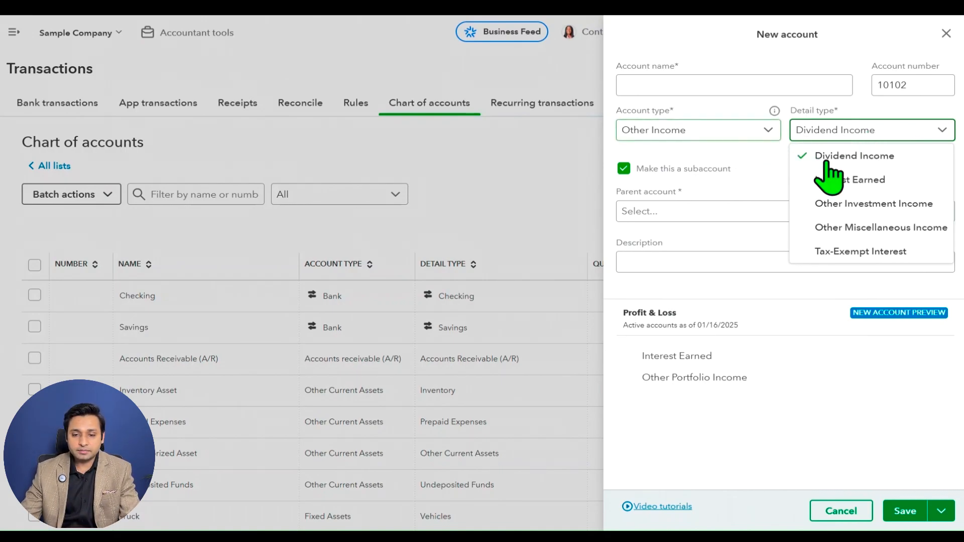
pyautogui.click(783, 167)
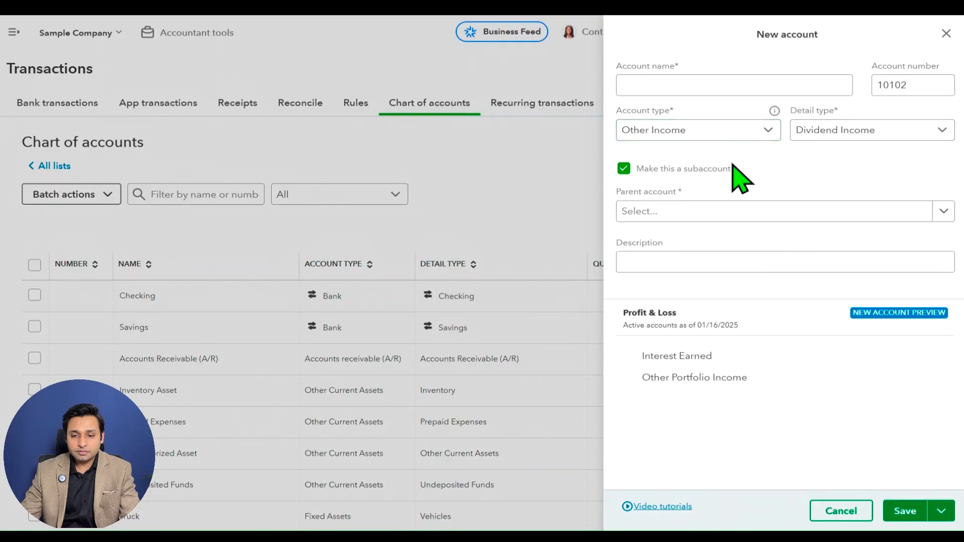
# Change the account type to Cost of Goods Sold and review the detail types offered for it.
pyautogui.click(757, 134)
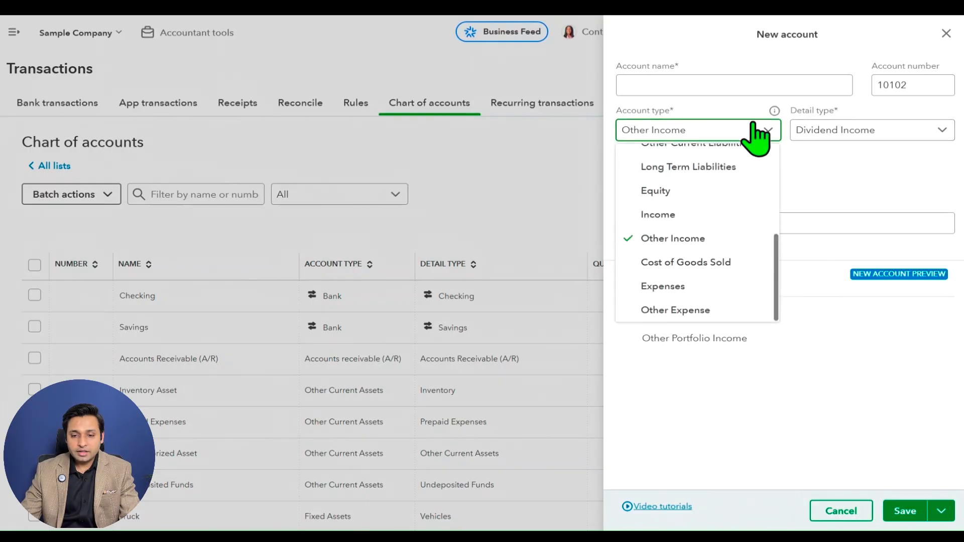
pyautogui.click(727, 264)
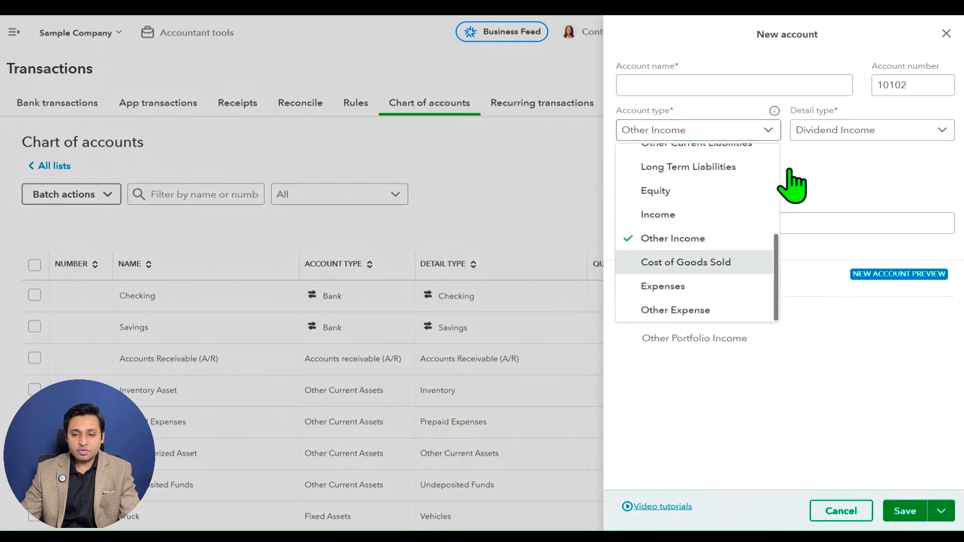
pyautogui.click(860, 132)
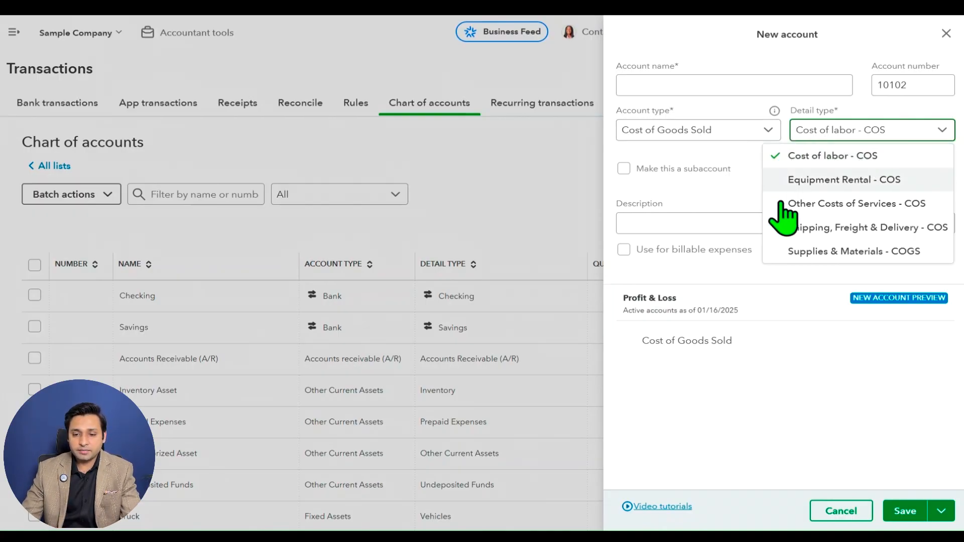
# Change the account type to Expenses with detail type Advertising/Promotional and review the full list of expense detail types.
pyautogui.click(751, 132)
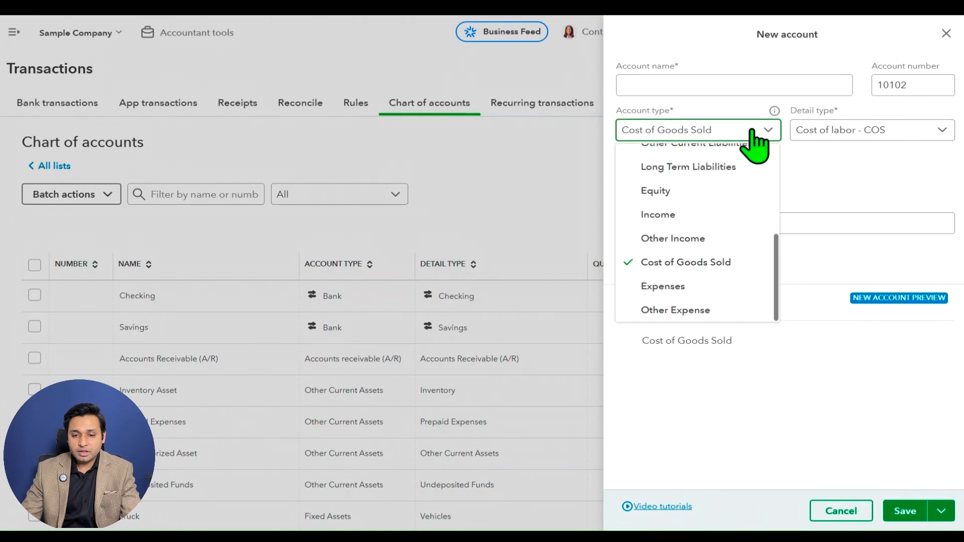
pyautogui.click(724, 280)
pyautogui.click(871, 133)
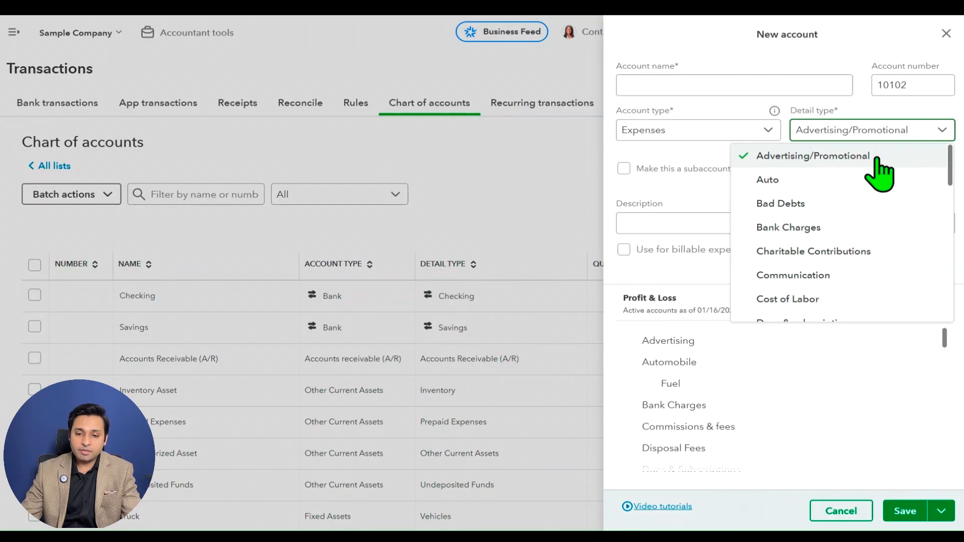
pyautogui.click(877, 159)
pyautogui.click(895, 132)
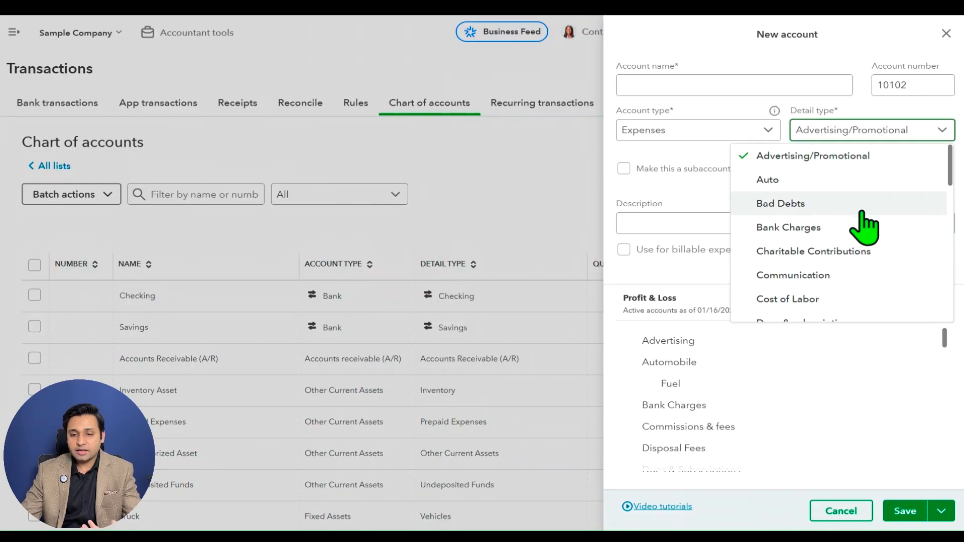
pyautogui.scroll(-1, 861, 243)
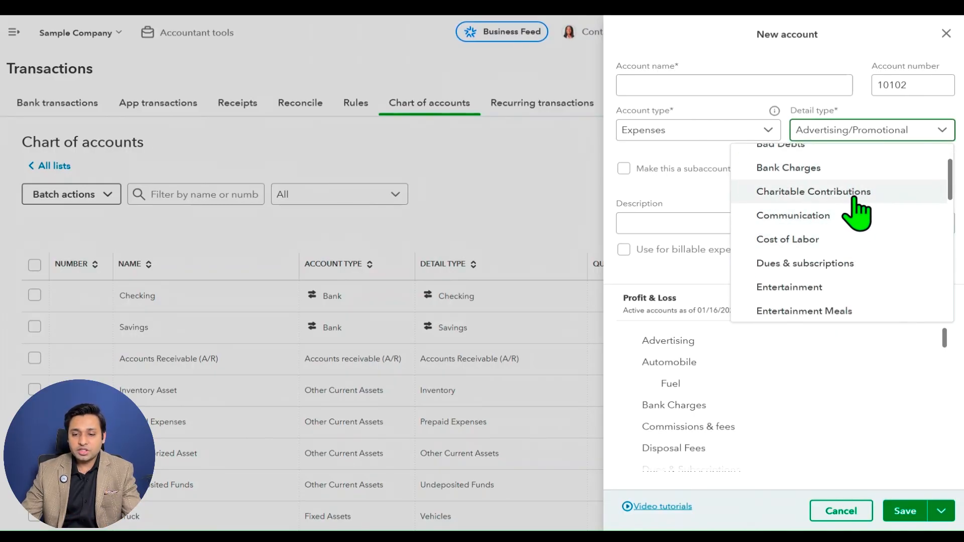
pyautogui.scroll(-1, 852, 210)
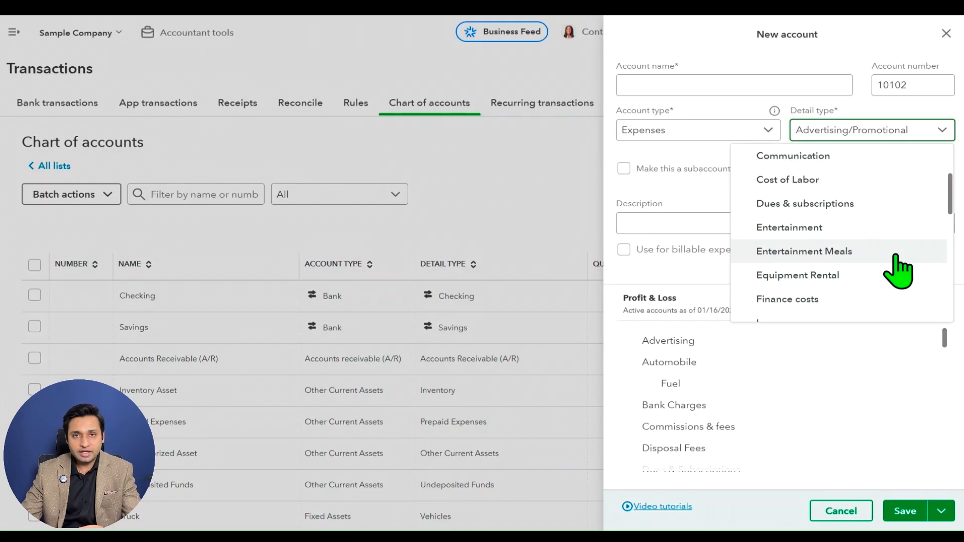
pyautogui.scroll(-1, 893, 241)
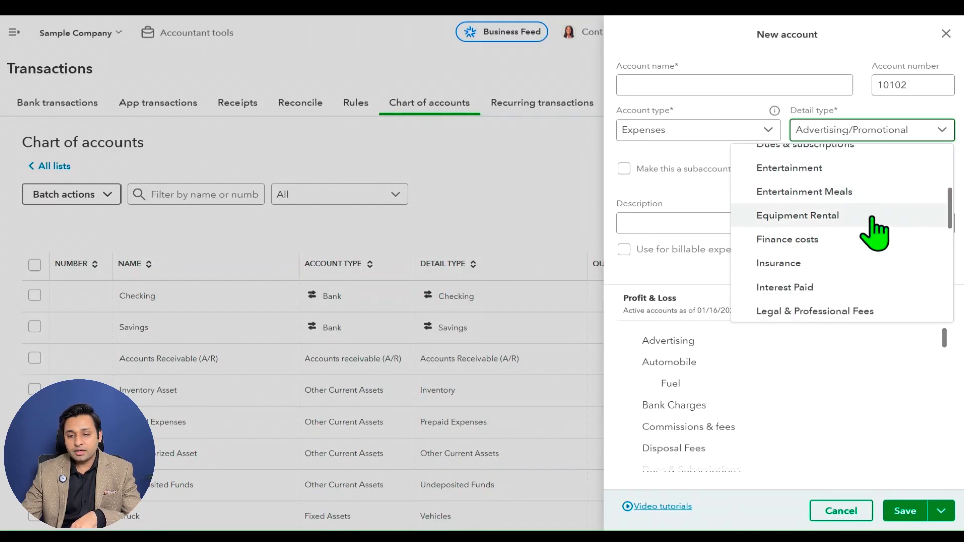
pyautogui.scroll(-1, 874, 231)
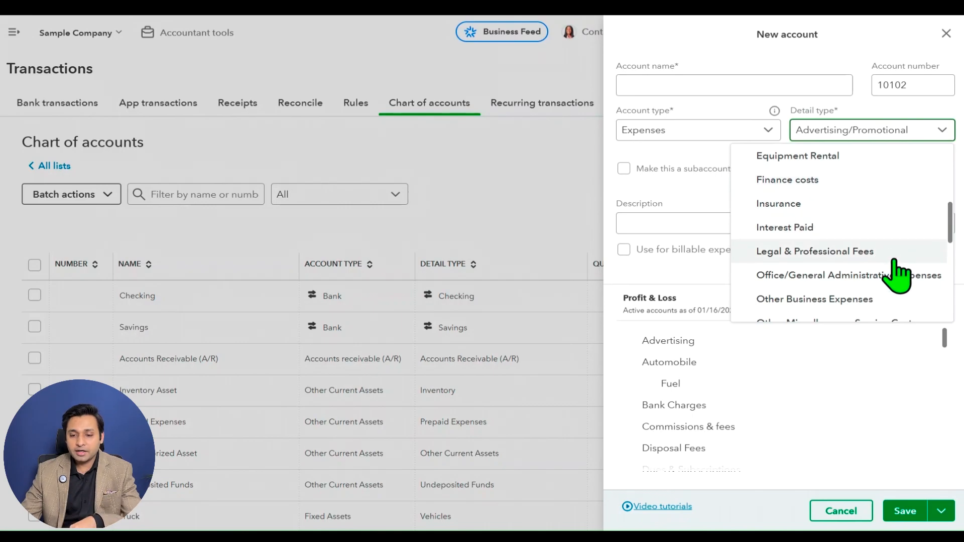
pyautogui.scroll(-1, 894, 256)
pyautogui.scroll(-1, 880, 231)
pyautogui.scroll(-4, 880, 236)
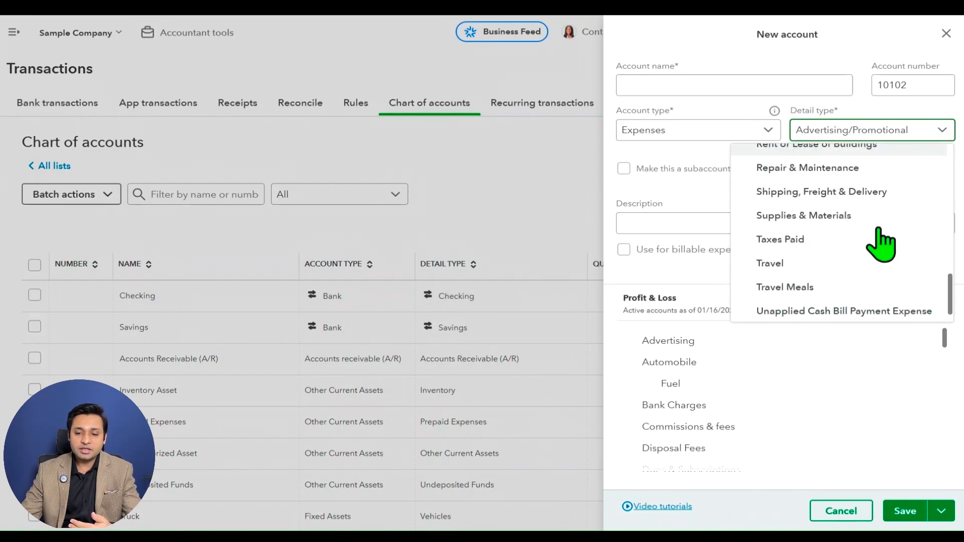
pyautogui.scroll(8, 880, 244)
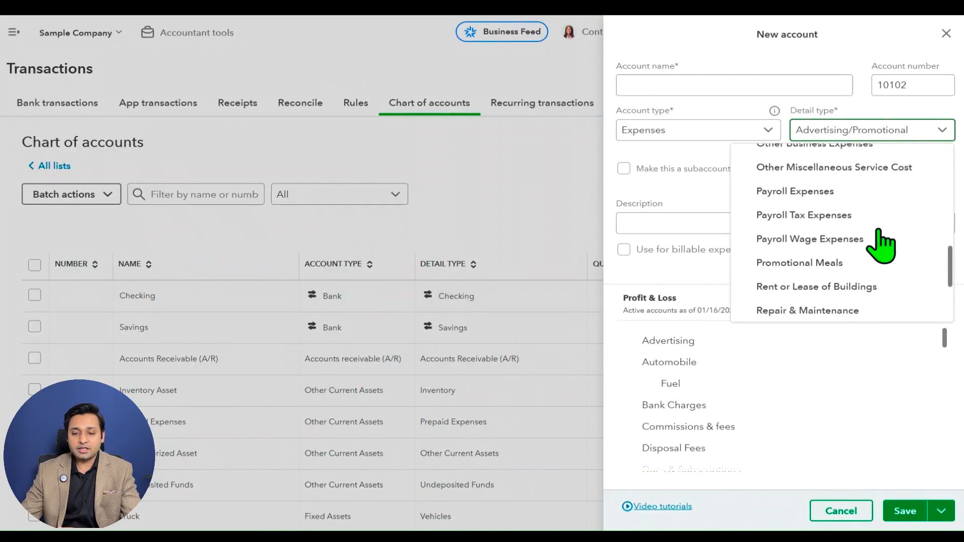
pyautogui.scroll(-5, 883, 242)
pyautogui.scroll(2, 883, 241)
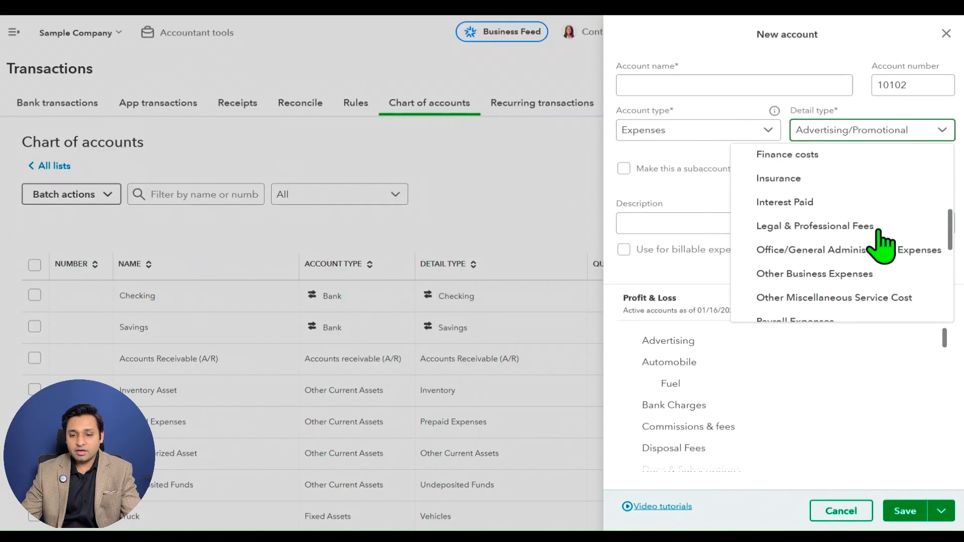
pyautogui.scroll(-1, 892, 242)
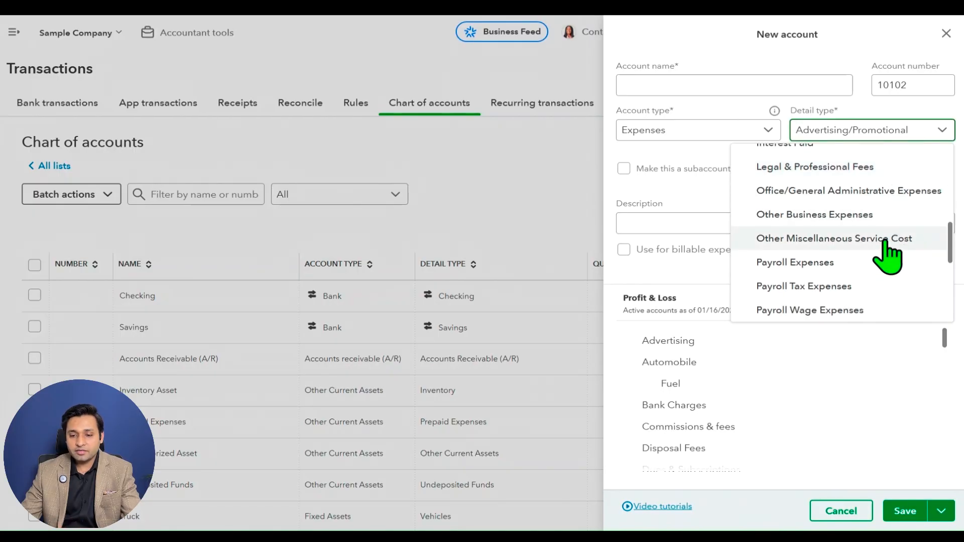
pyautogui.scroll(-5, 853, 221)
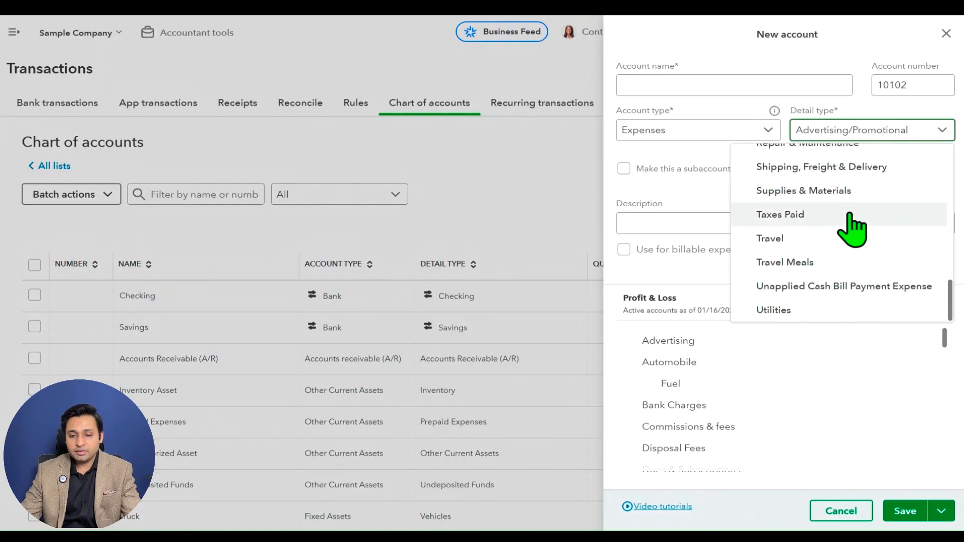
# Change the account type to Other Expense and review the detail types offered for it.
pyautogui.click(736, 134)
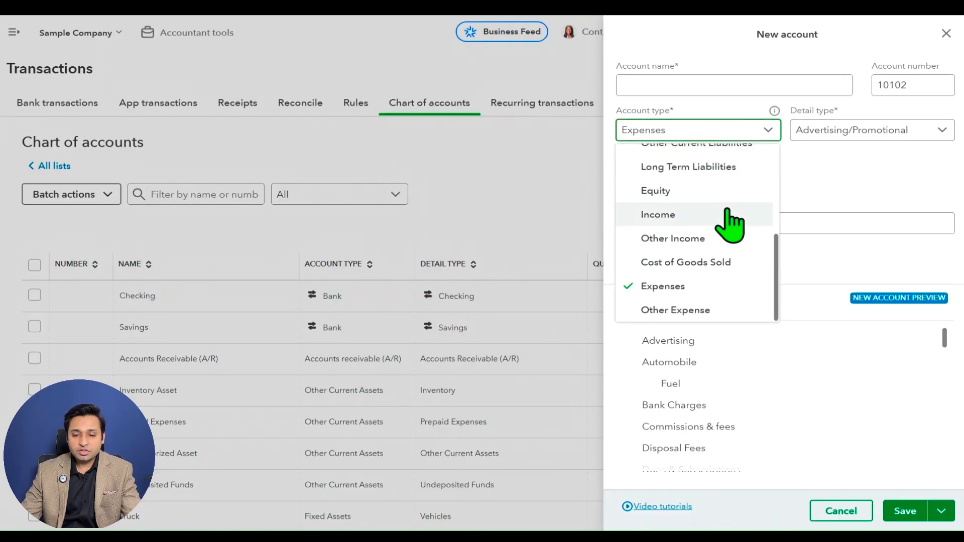
pyautogui.tripleClick(722, 304)
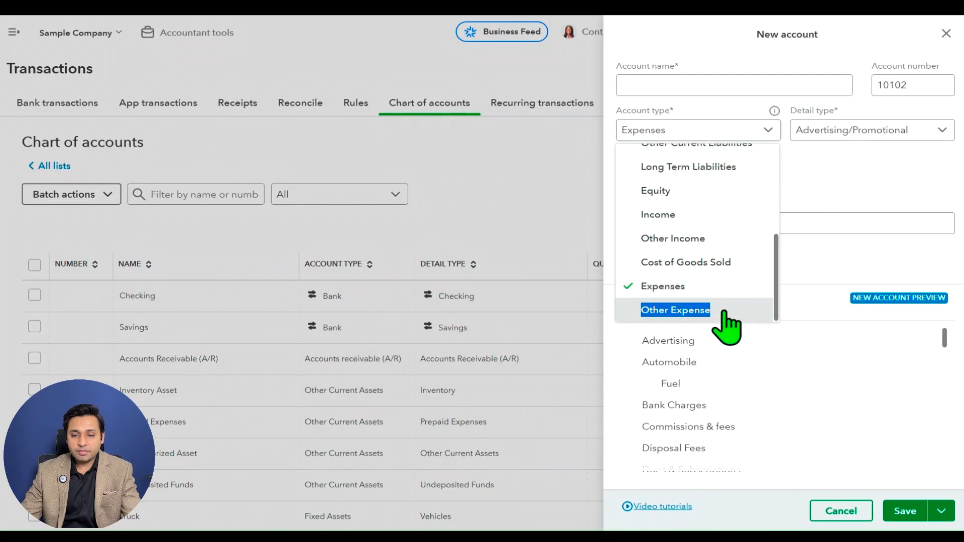
pyautogui.click(734, 311)
pyautogui.click(898, 132)
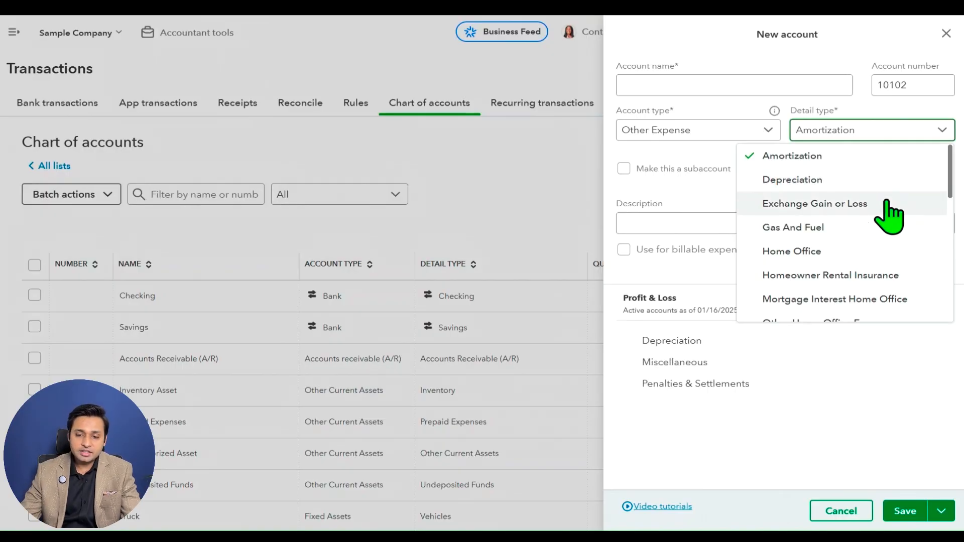
pyautogui.scroll(-3, 888, 221)
pyautogui.scroll(-4, 887, 221)
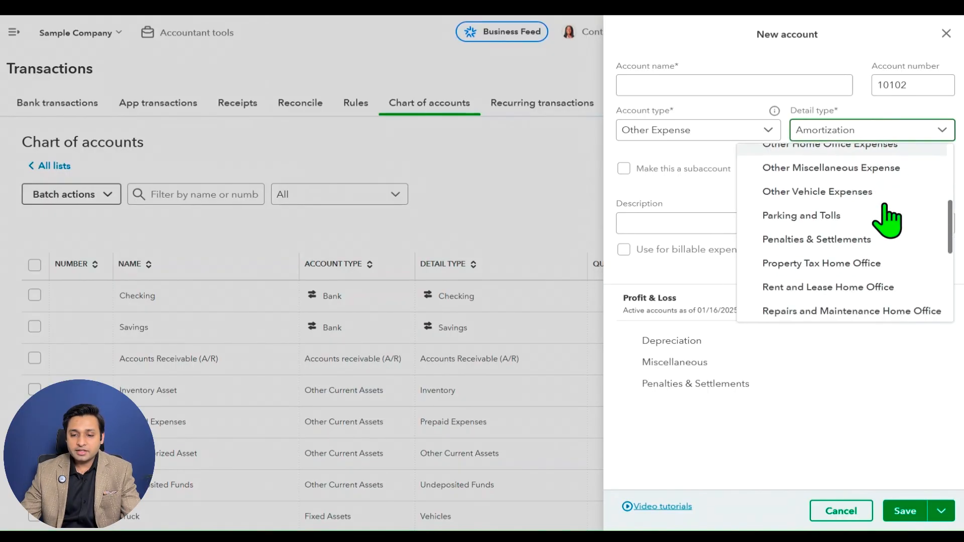
pyautogui.scroll(-4, 885, 207)
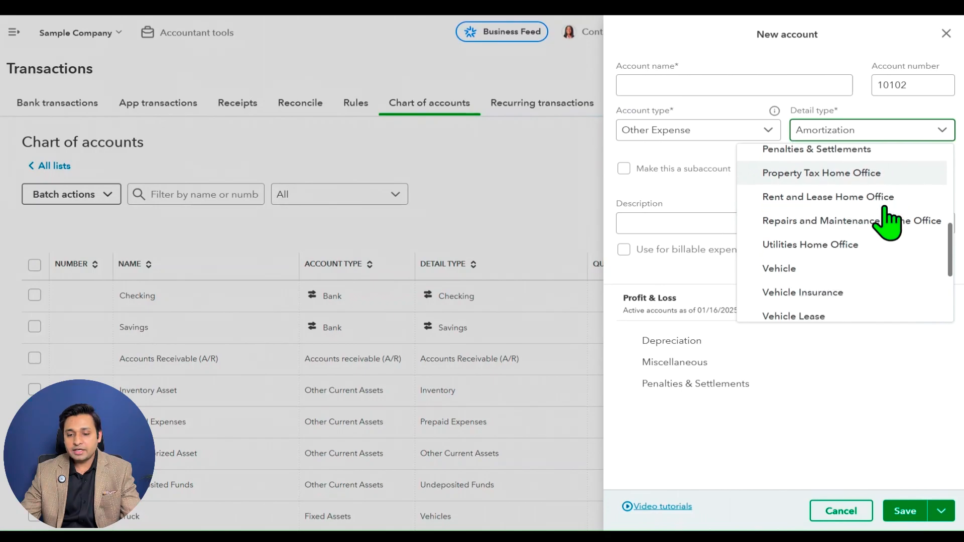
pyautogui.click(910, 381)
pyautogui.click(775, 129)
pyautogui.click(880, 151)
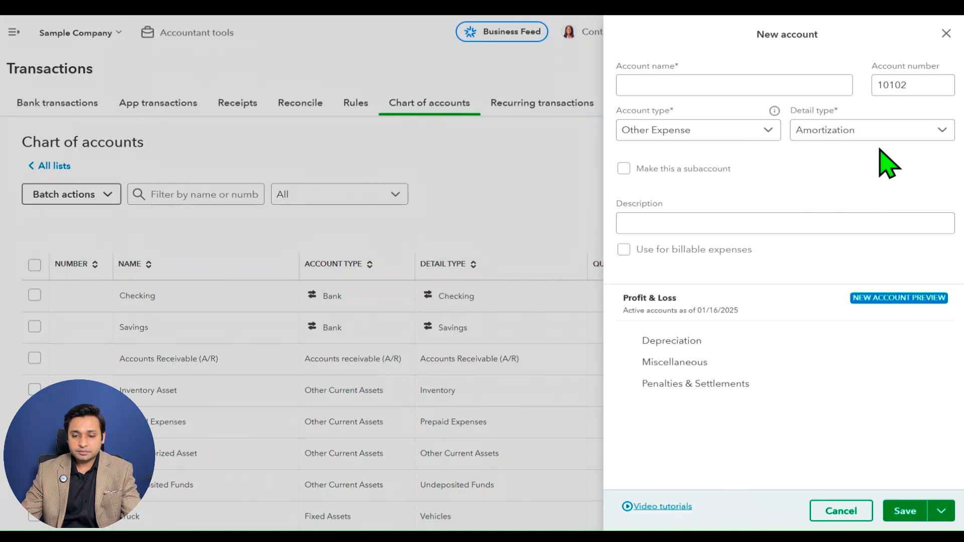
# Review the complete list of account types from Accounts receivable (A/R) to Other Expense, keeping the current selection.
pyautogui.click(757, 130)
pyautogui.scroll(5, 753, 166)
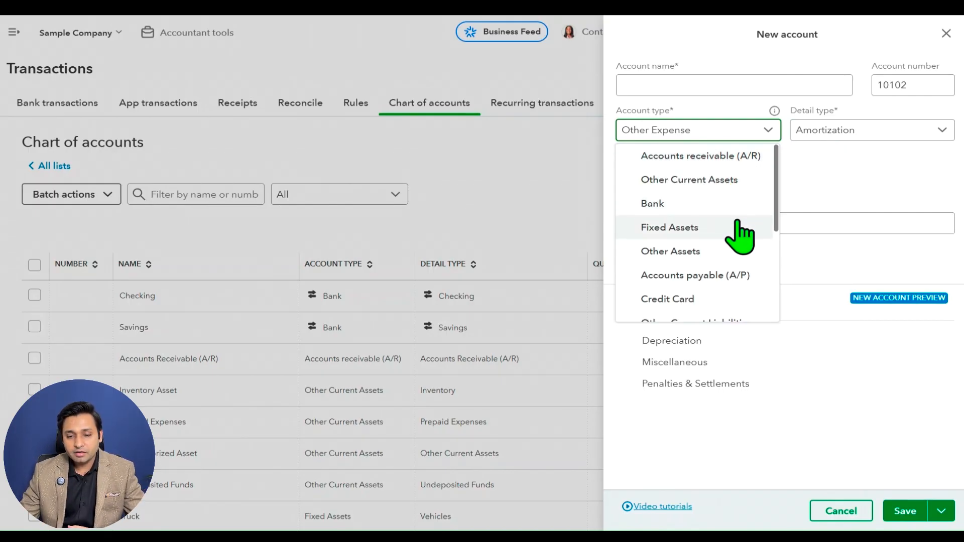
pyautogui.scroll(-2, 731, 241)
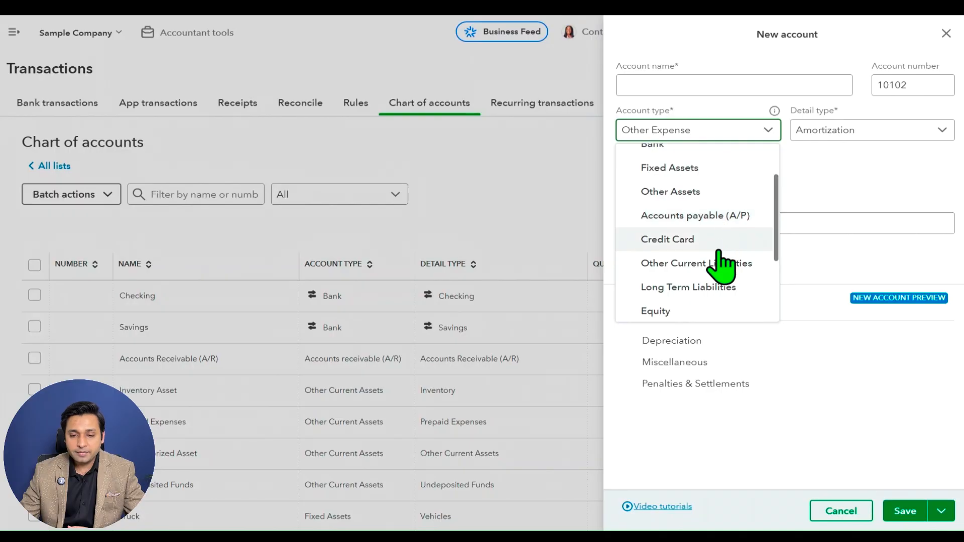
pyautogui.scroll(-2, 734, 278)
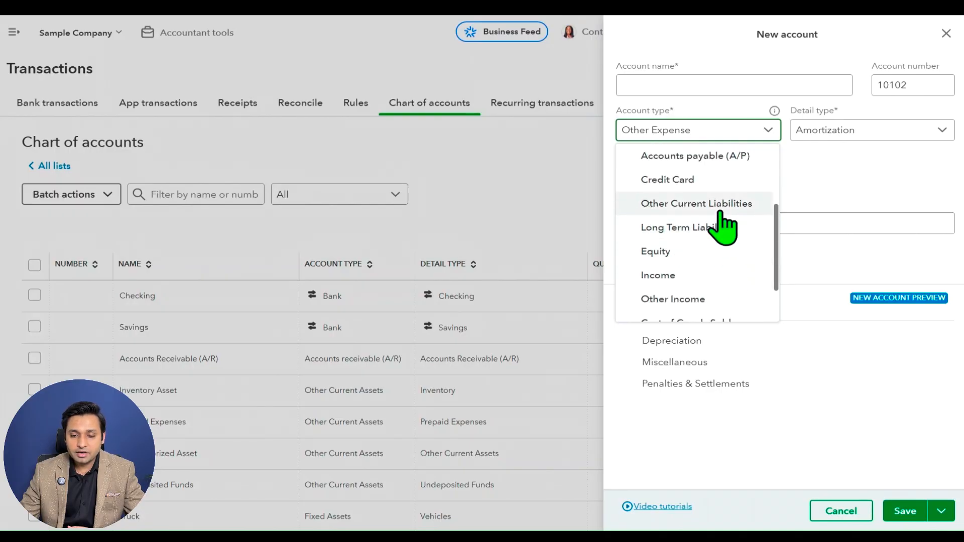
pyautogui.scroll(-2, 719, 226)
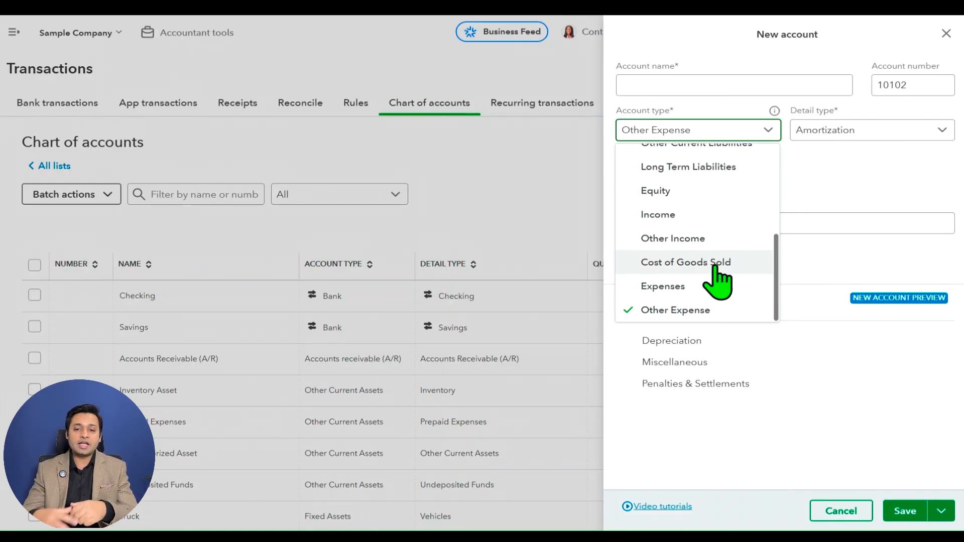
pyautogui.click(841, 159)
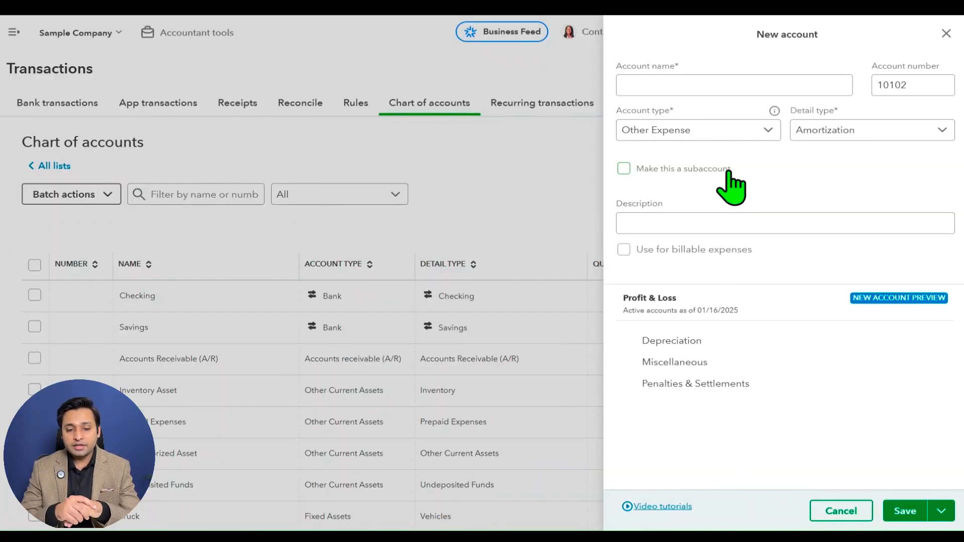
# Name the new account Utilities.
pyautogui.click(707, 88)
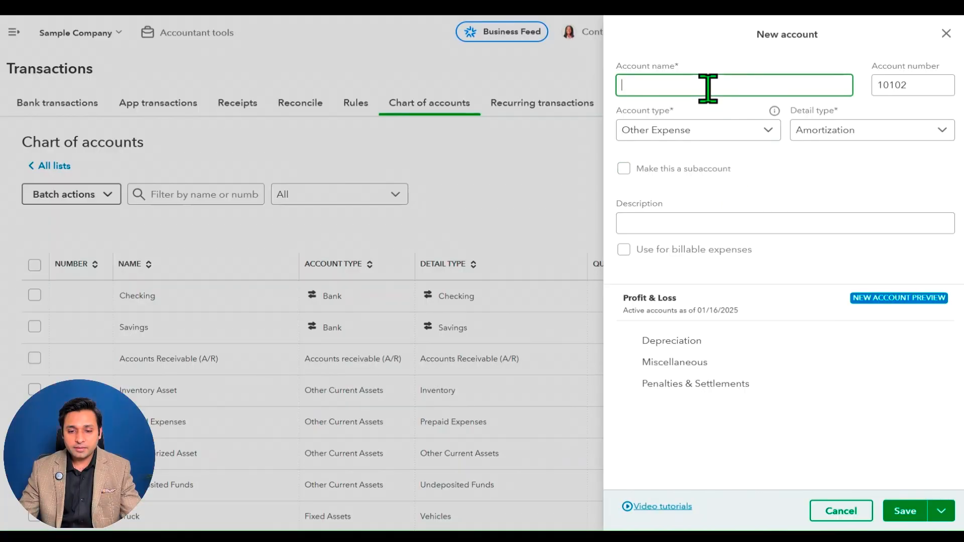
pyautogui.write('Utliti')
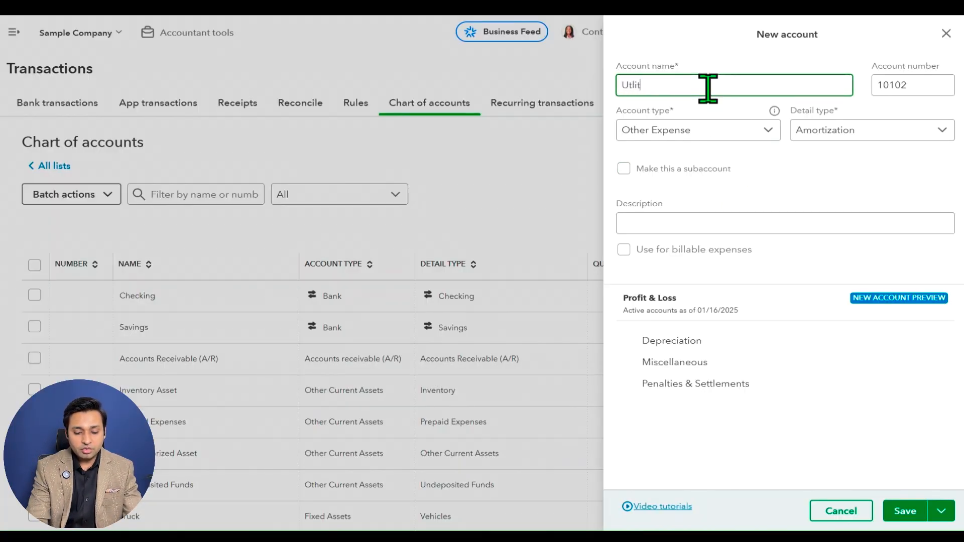
pyautogui.press('BackSpace')
pyautogui.press('BackSpace')
pyautogui.press('BackSpace')
pyautogui.write('lities')
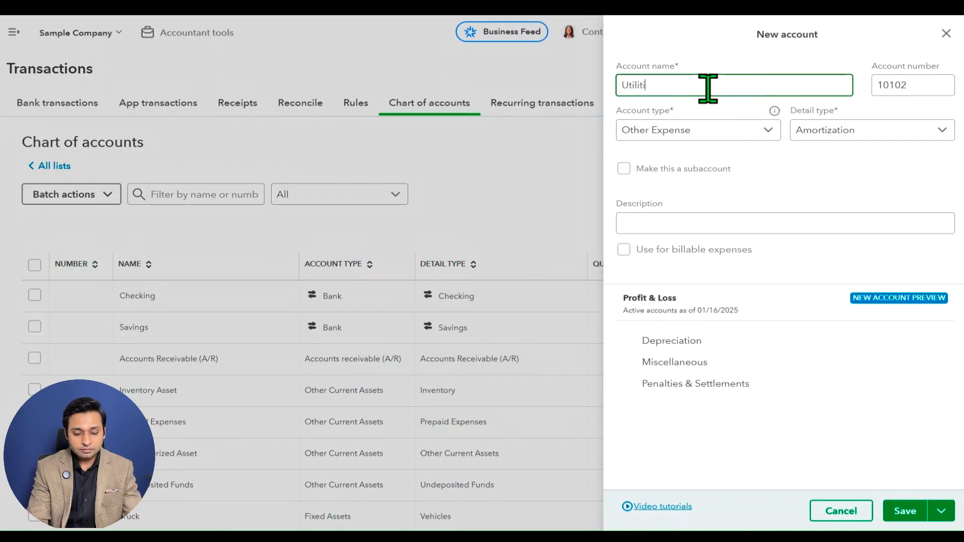
pyautogui.press('Tab')
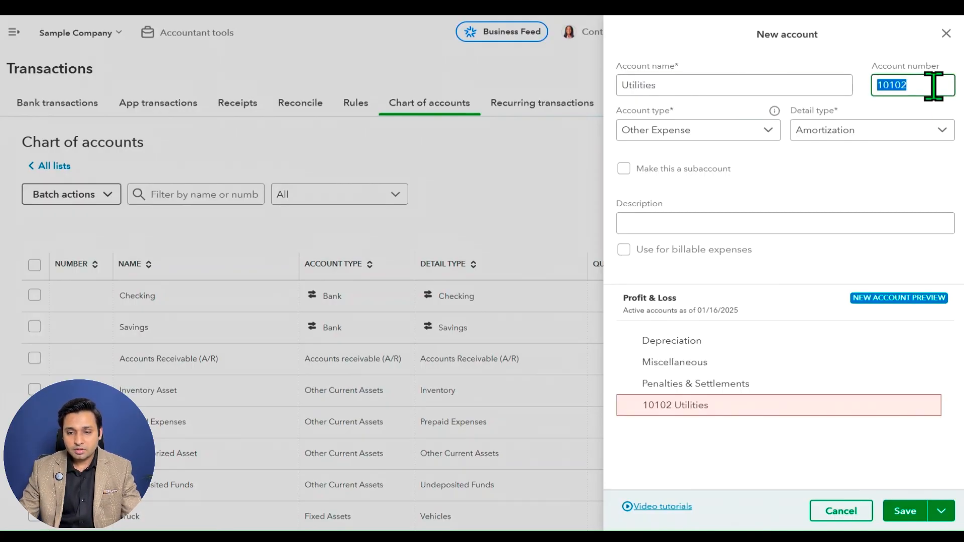
# Set the account type to Expenses and the detail type to Utilities, and highlight the existing Utilities account in the Profit & Loss preview.
pyautogui.click(723, 131)
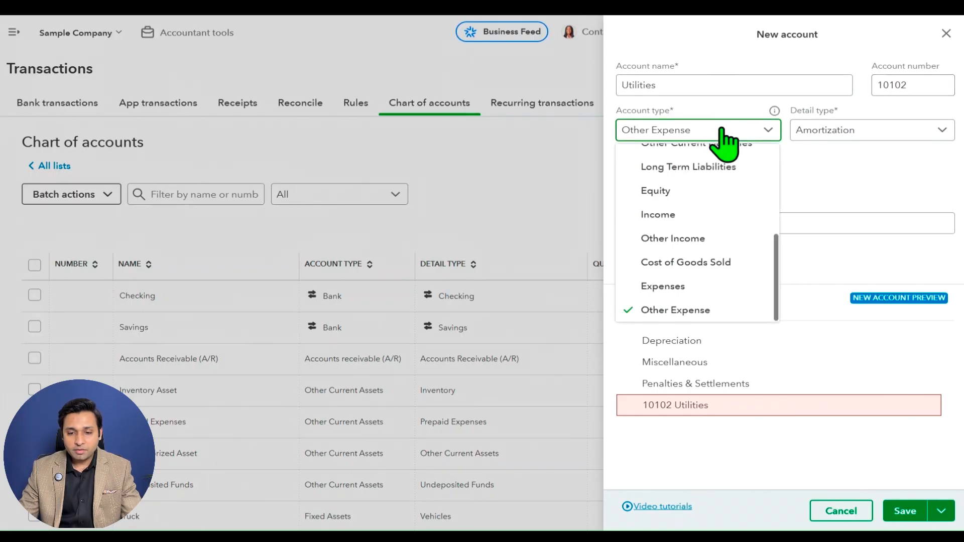
pyautogui.click(714, 287)
pyautogui.click(907, 137)
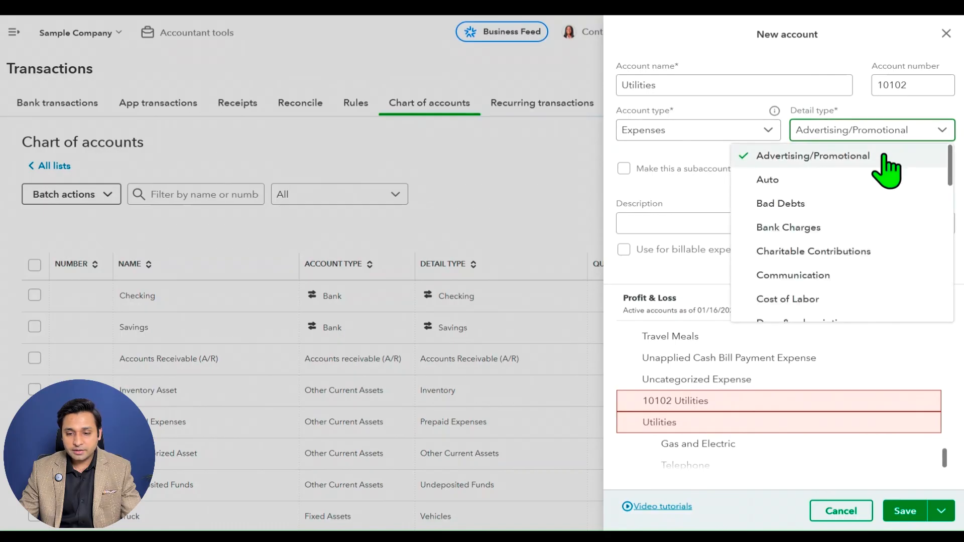
pyautogui.scroll(-3, 876, 198)
pyautogui.scroll(-4, 876, 198)
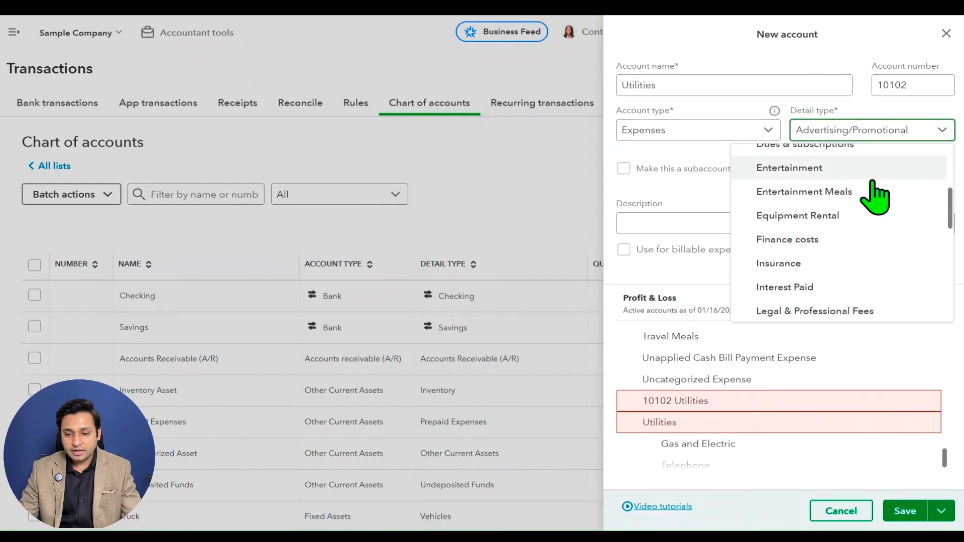
pyautogui.scroll(-5, 876, 197)
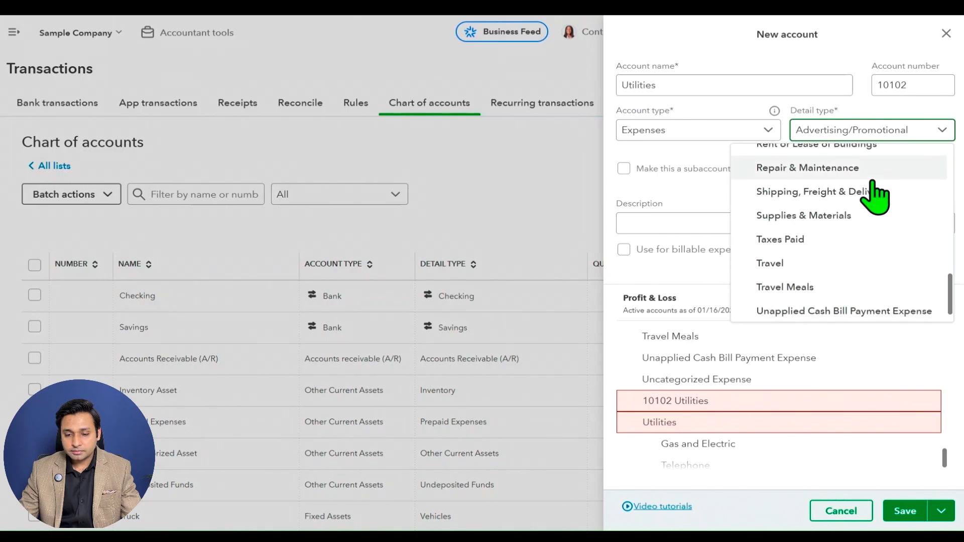
pyautogui.scroll(-1, 876, 197)
pyautogui.scroll(2, 878, 195)
pyautogui.scroll(-2, 878, 196)
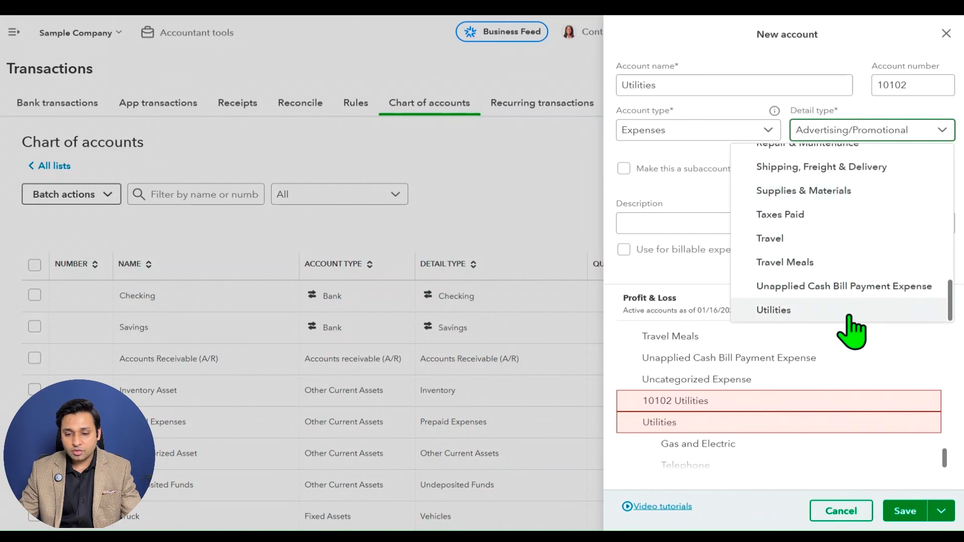
pyautogui.click(849, 313)
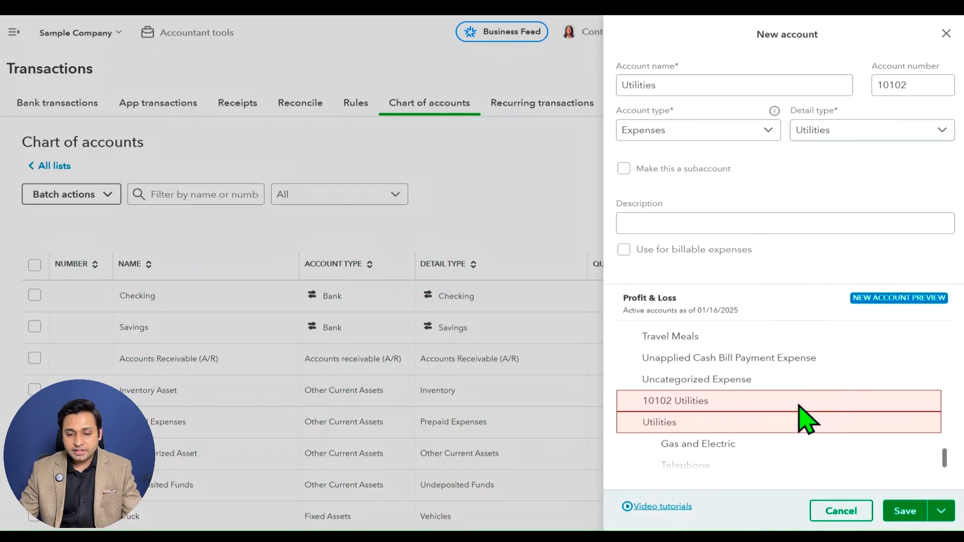
pyautogui.scroll(-1, 802, 420)
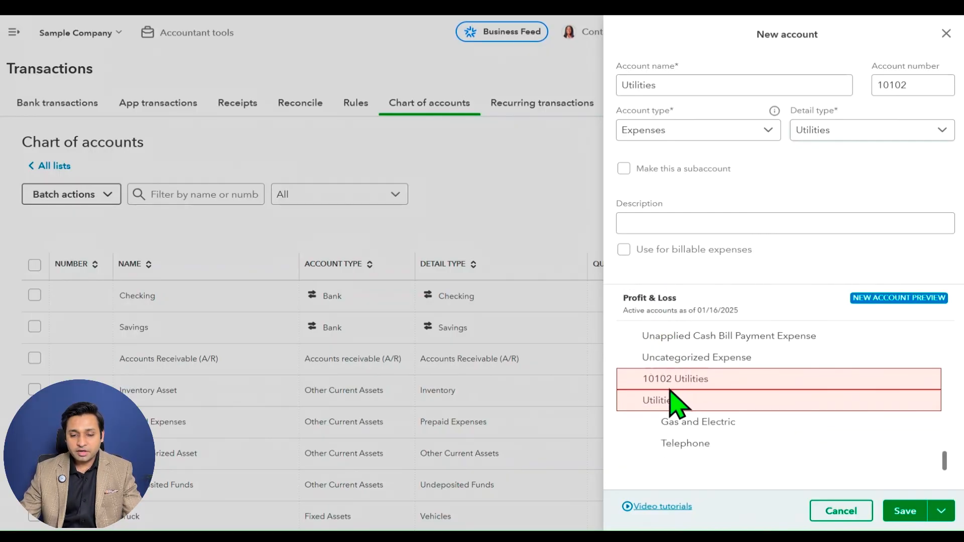
pyautogui.doubleClick(642, 400)
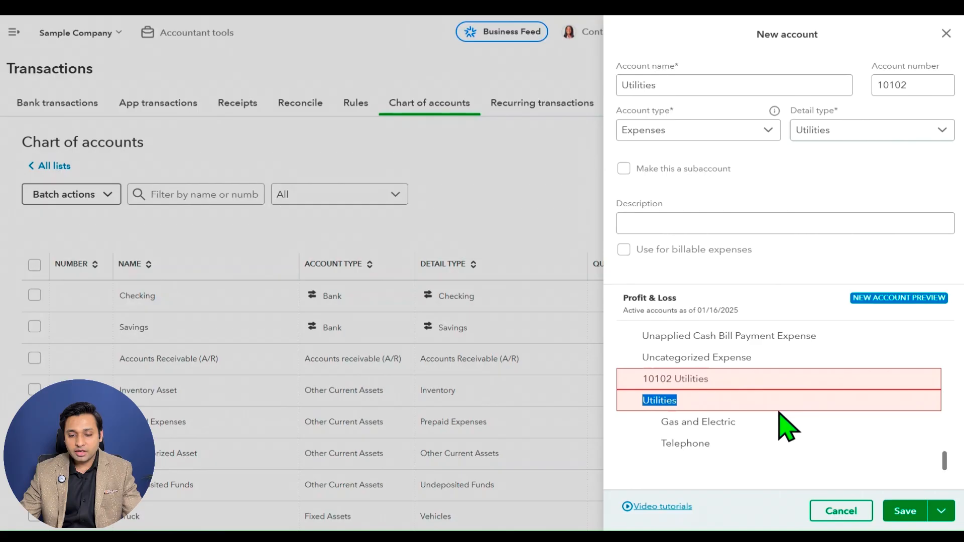
# Highlight the Gas and Electric subaccount under the existing Utilities account in the Profit & Loss preview, and clear the highlight.
pyautogui.click(747, 434)
pyautogui.moveTo(662, 421); pyautogui.dragTo(741, 428)
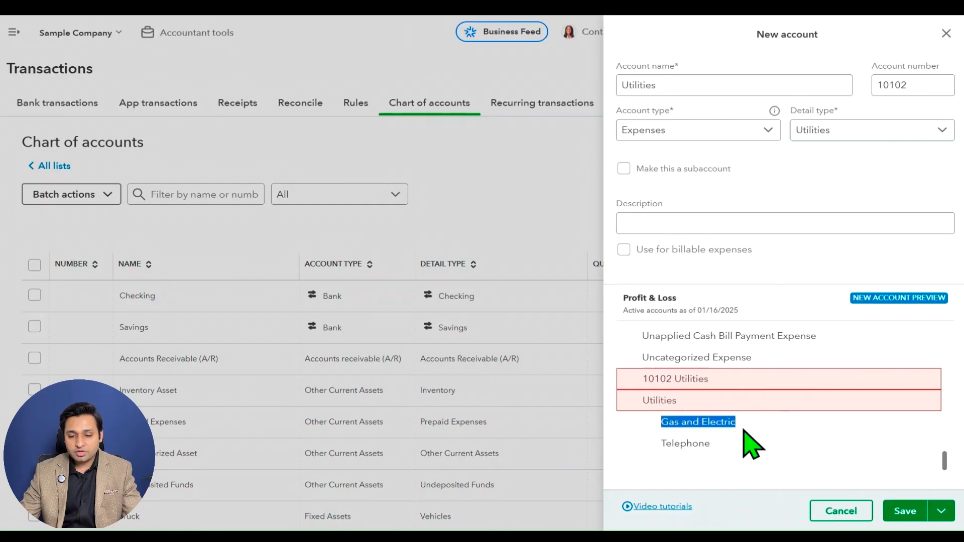
pyautogui.click(693, 451)
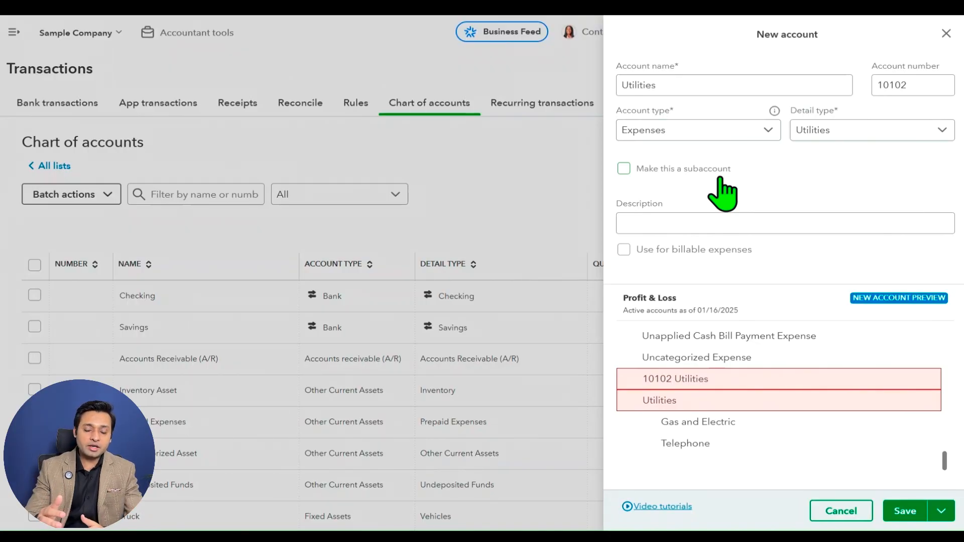
# Replace the new account's name with Internet.
pyautogui.click(707, 81)
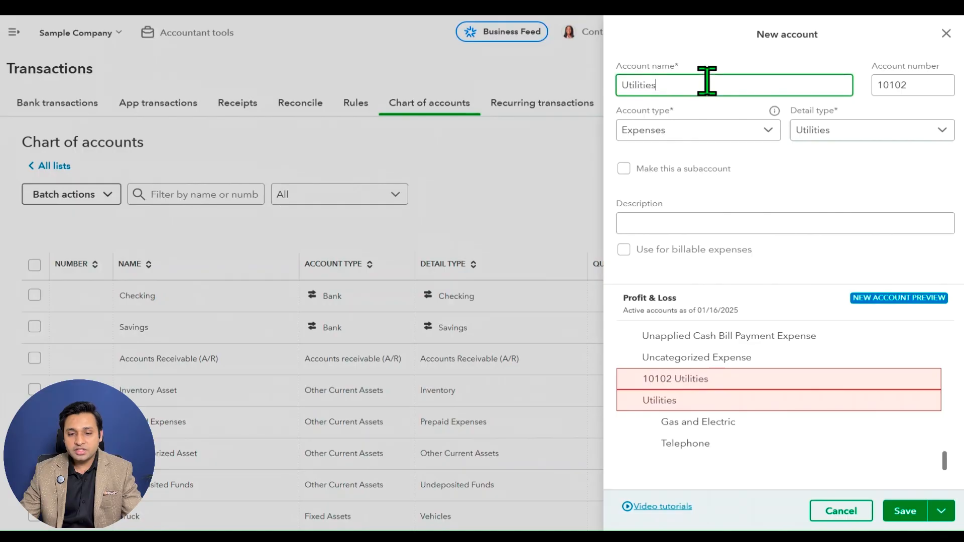
pyautogui.doubleClick(708, 82)
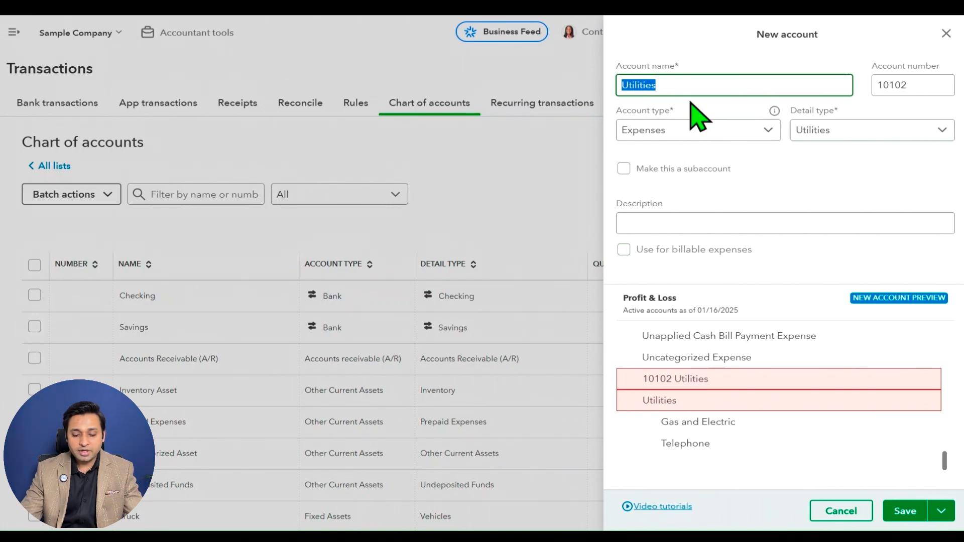
pyautogui.write('Mobile')
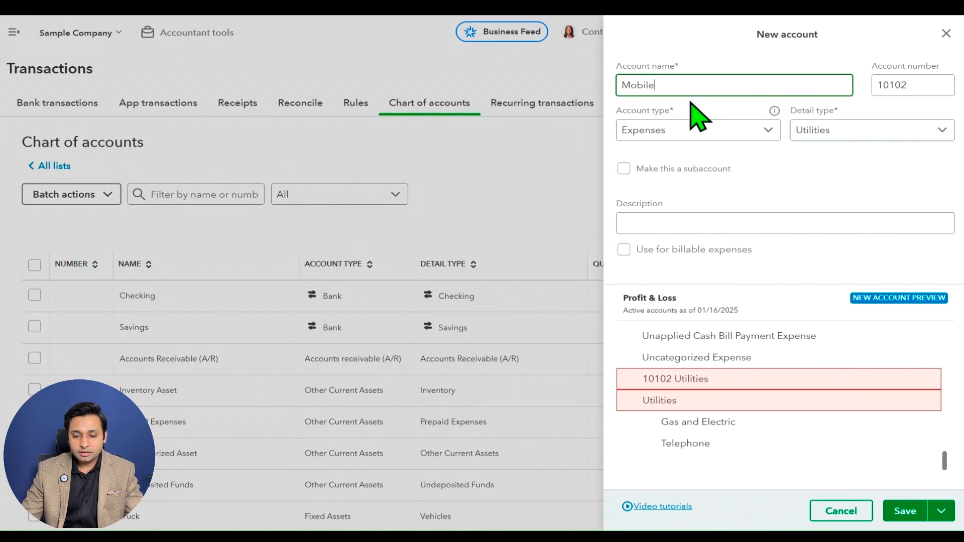
pyautogui.hotkey('ctrl', 'a')
pyautogui.write('Internet')
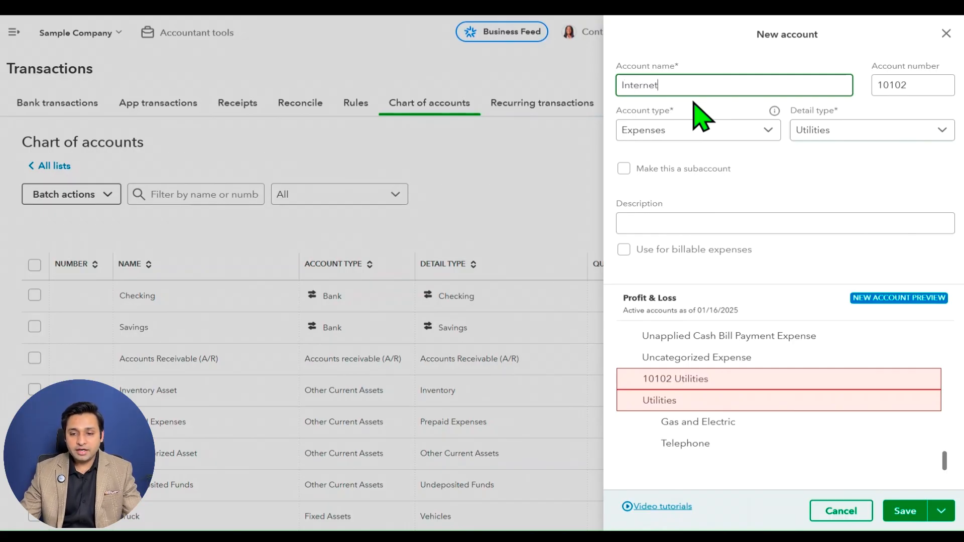
pyautogui.press('Tab')
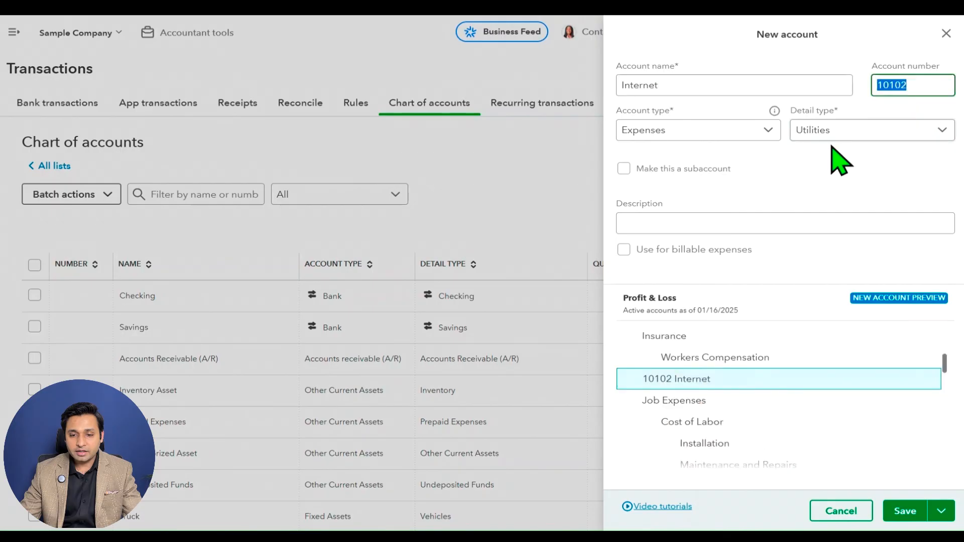
# Make the Internet account a subaccount with Utilities as its parent account.
pyautogui.click(698, 172)
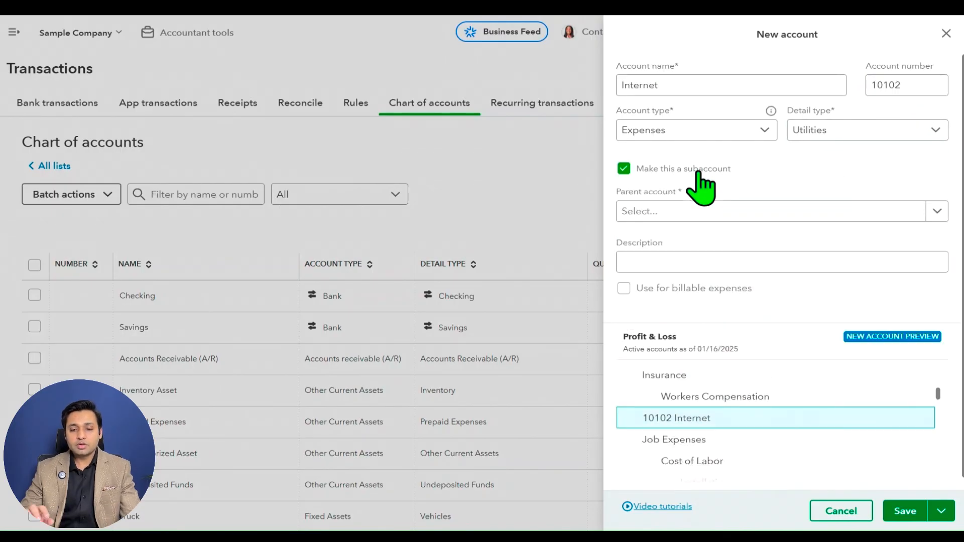
pyautogui.click(829, 216)
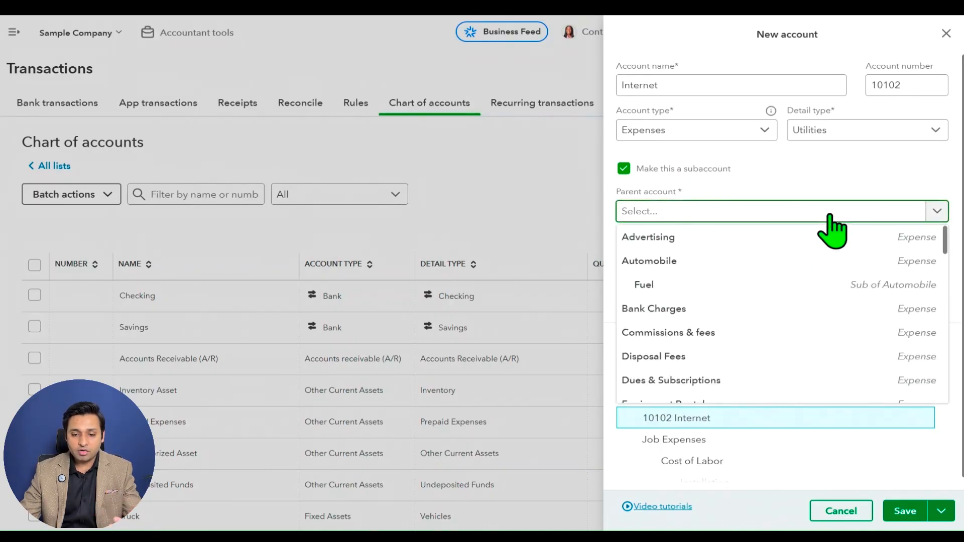
pyautogui.write('utli')
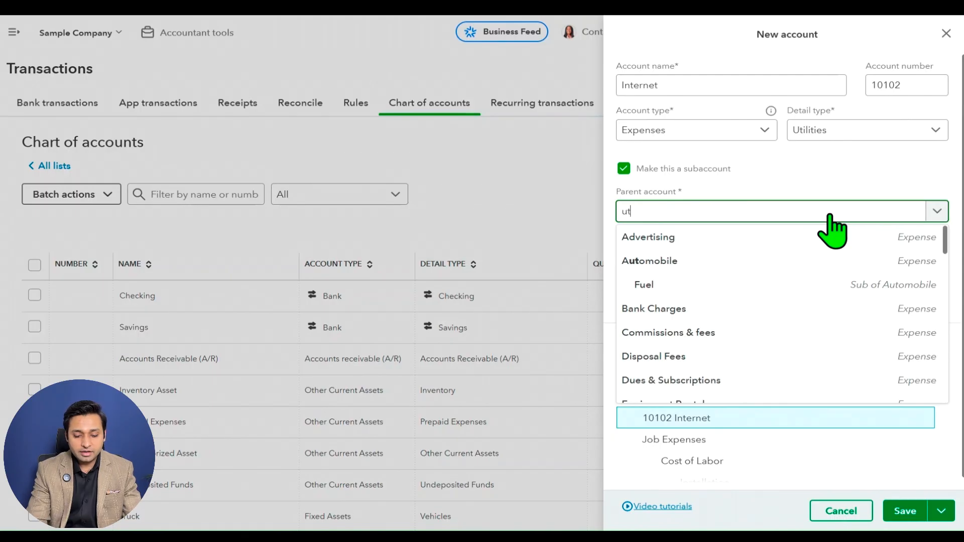
pyautogui.press('BackSpace')
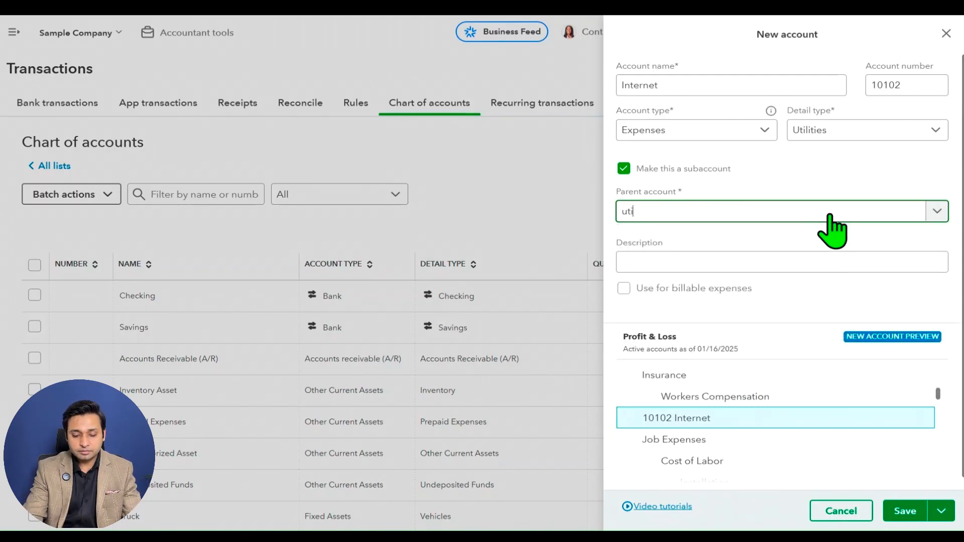
pyautogui.click(763, 242)
pyautogui.scroll(-1, 753, 246)
pyautogui.click(716, 252)
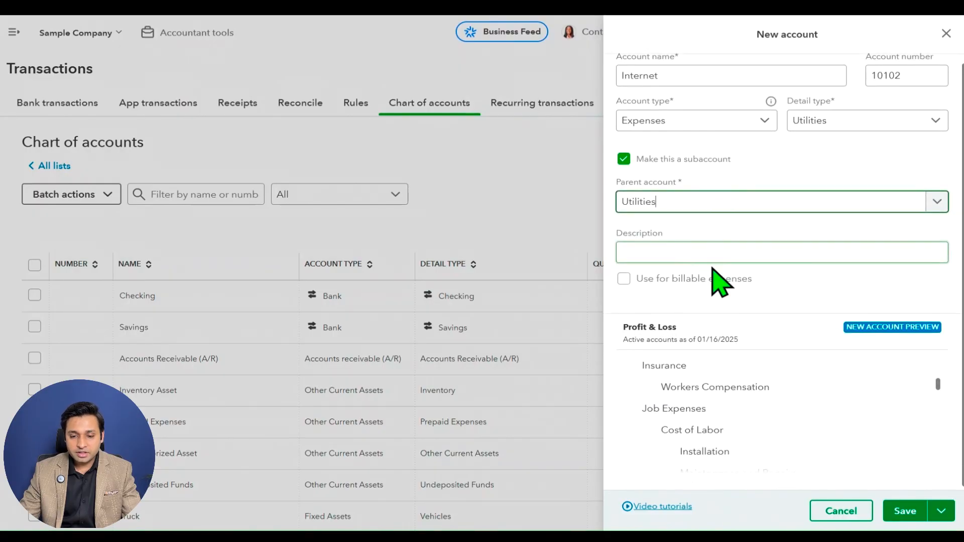
# Check the Profit & Loss preview under Utilities, highlighting the parent account, Gas and Electric, and the new Internet entry.
pyautogui.scroll(-10, 804, 381)
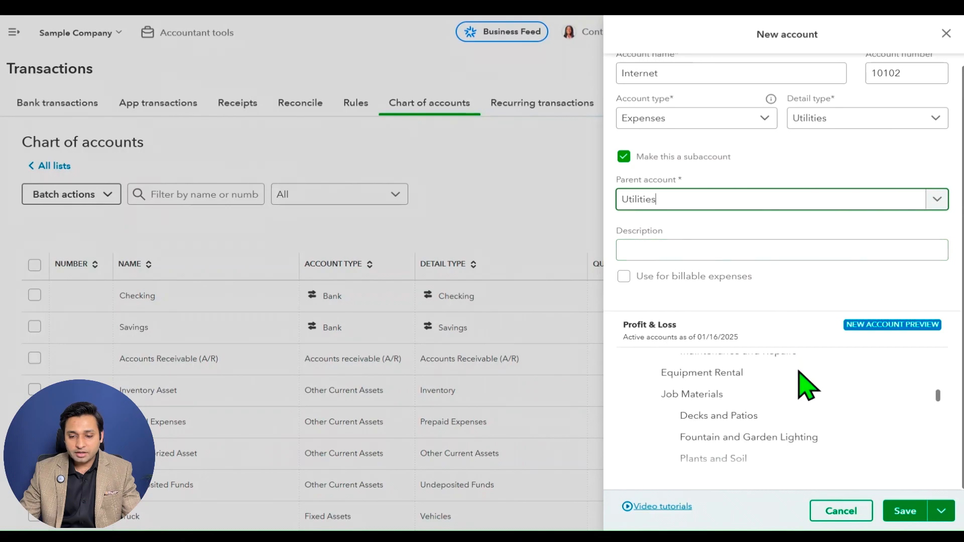
pyautogui.scroll(-5, 808, 387)
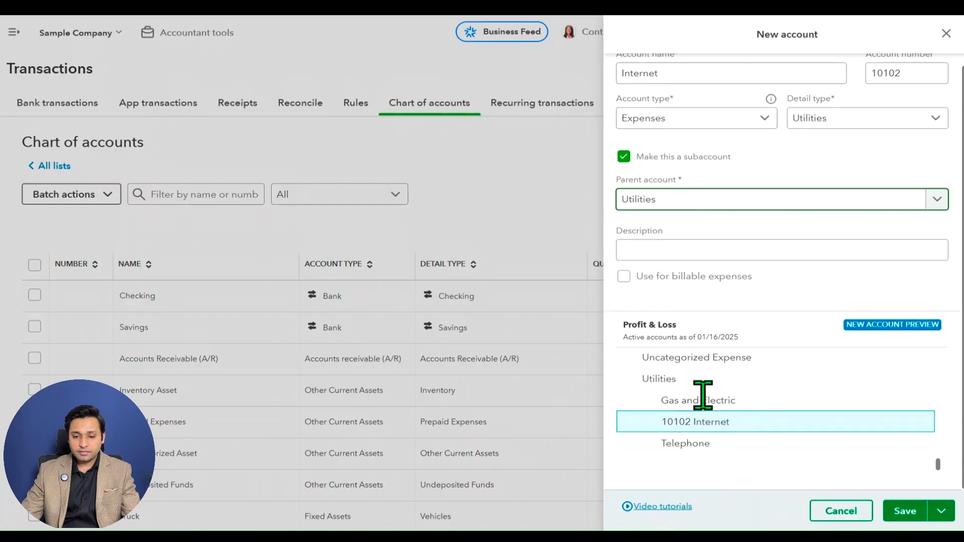
pyautogui.moveTo(645, 382); pyautogui.dragTo(689, 383)
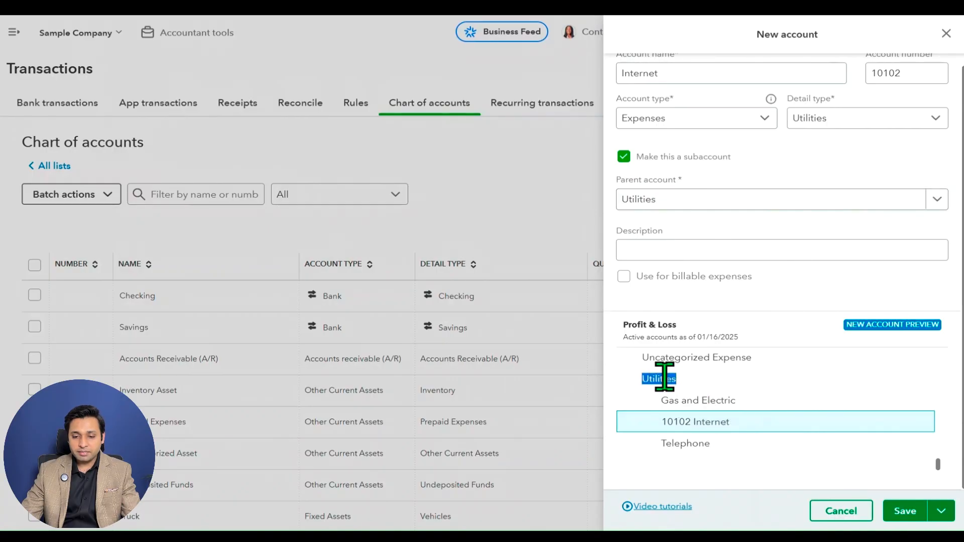
pyautogui.click(661, 396)
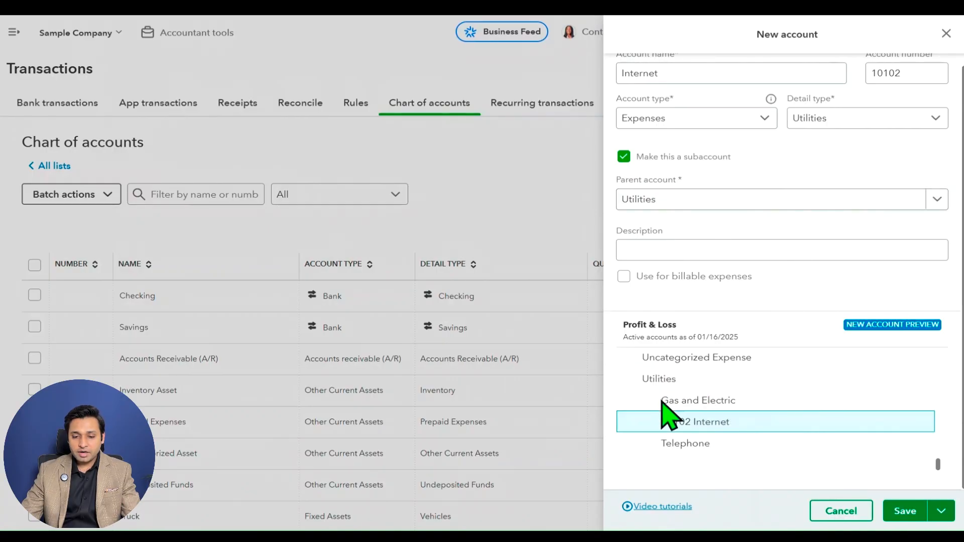
pyautogui.moveTo(661, 400); pyautogui.dragTo(737, 402)
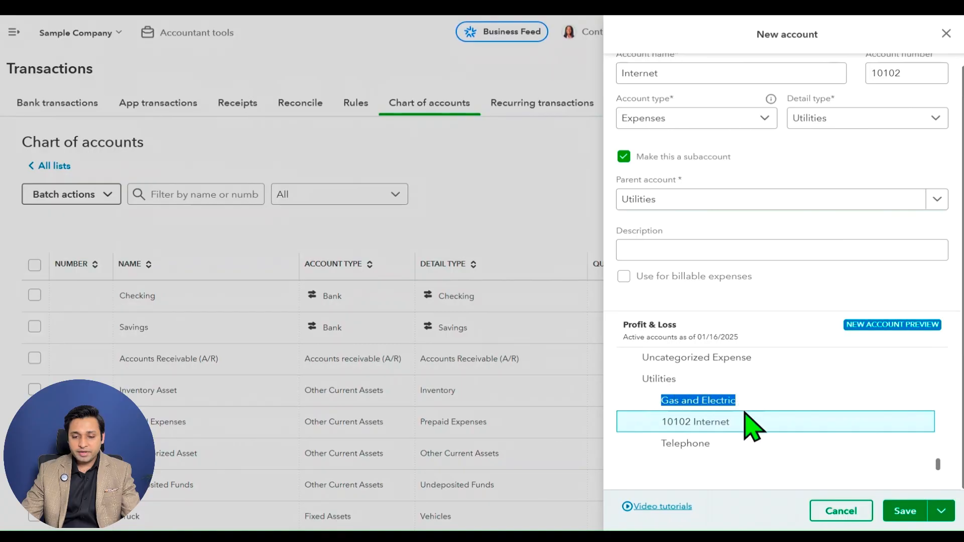
pyautogui.click(766, 419)
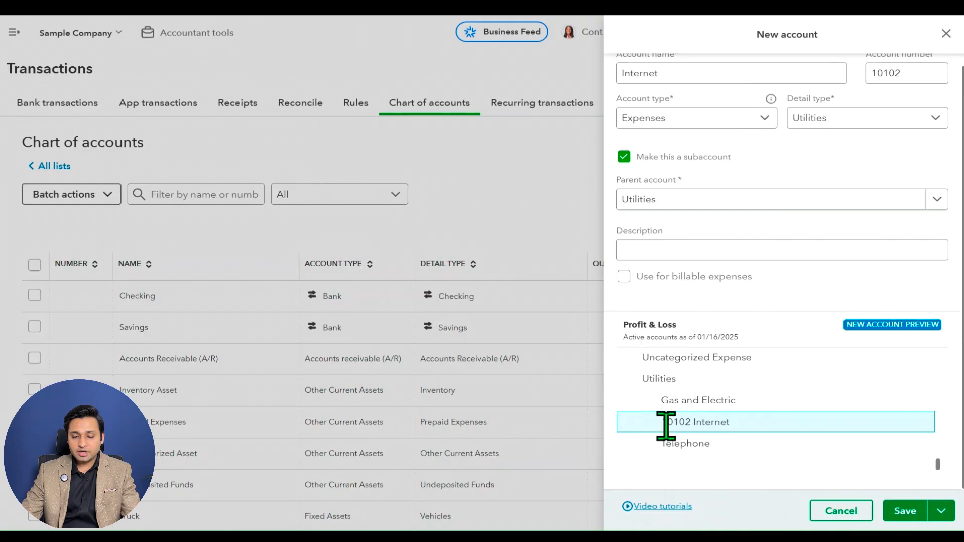
pyautogui.moveTo(660, 423); pyautogui.dragTo(732, 423)
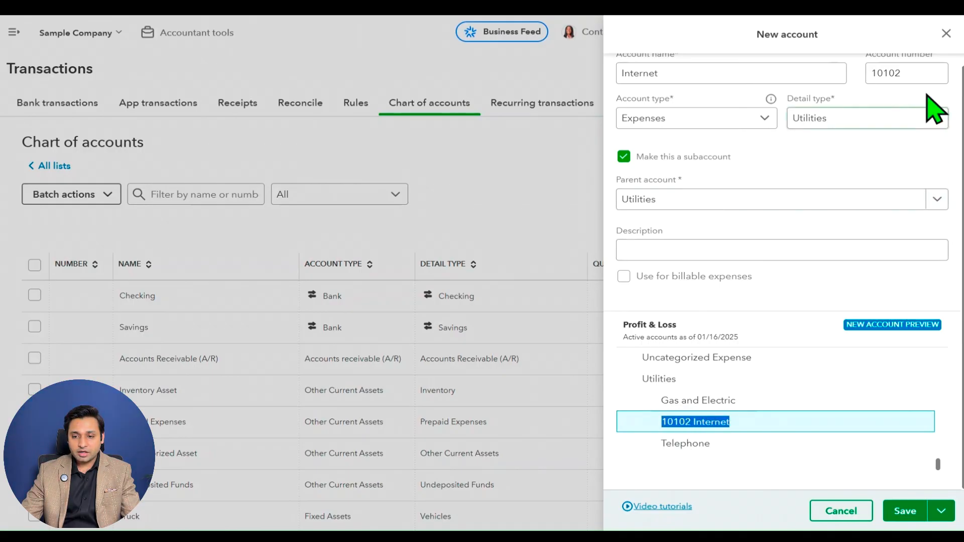
# Clear the Internet account's number, check its entry in the preview, and cancel the new account without saving.
pyautogui.click(882, 71)
pyautogui.hotkey('ctrl', 'a')
pyautogui.press('BackSpace')
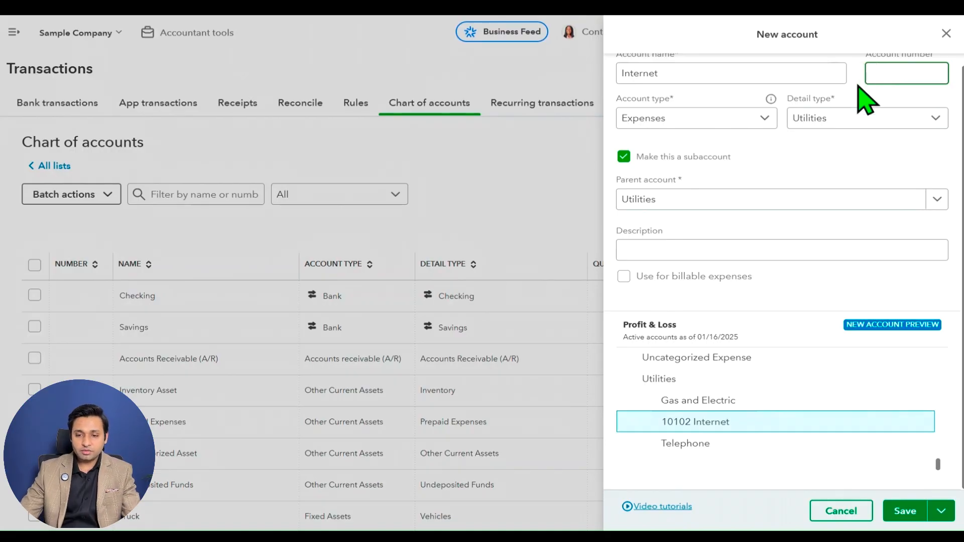
pyautogui.click(840, 165)
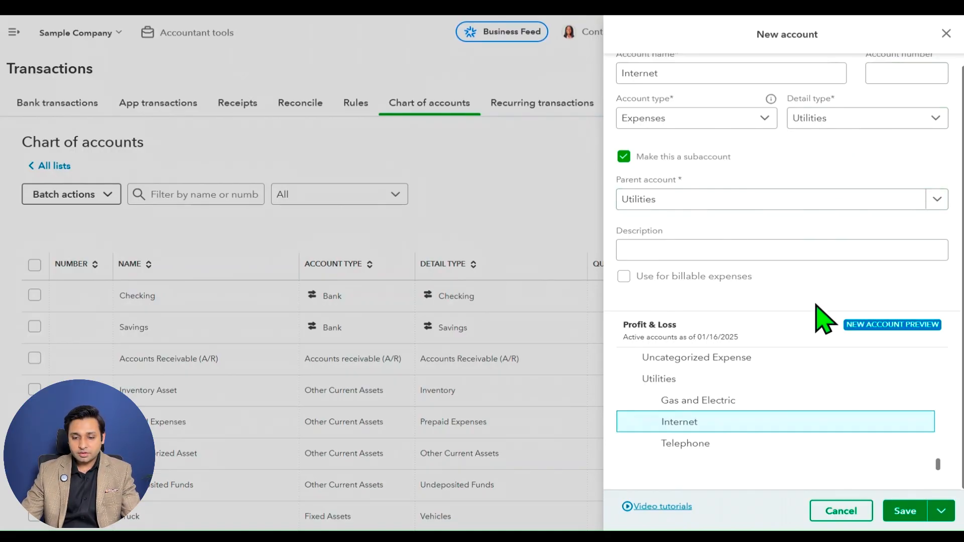
pyautogui.doubleClick(672, 422)
pyautogui.scroll(1, 778, 231)
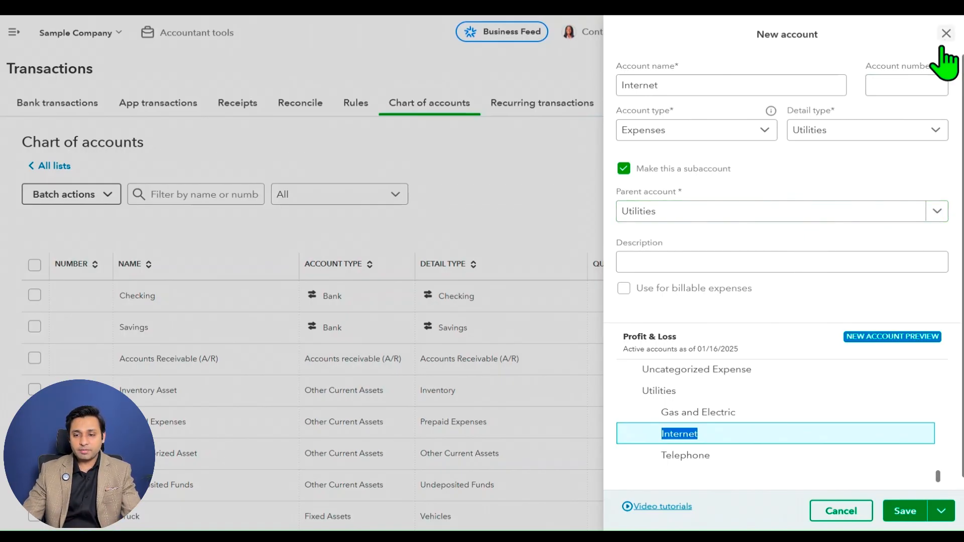
pyautogui.click(866, 520)
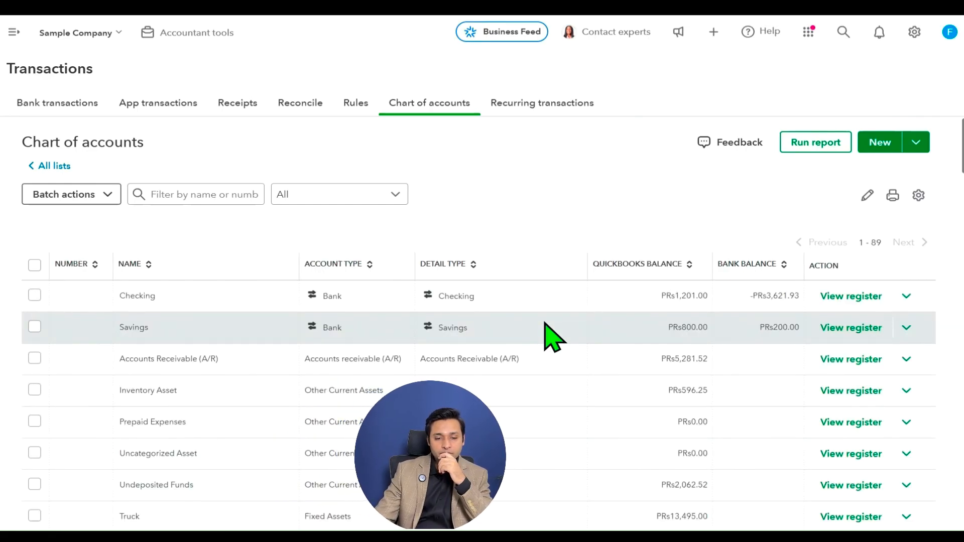
# Examine how the Landscaping Services income account nests Job Materials and its subaccounts in the chart of accounts, at an enlarged view.
pyautogui.scroll(-10, 394, 339)
pyautogui.scroll(-5, 394, 338)
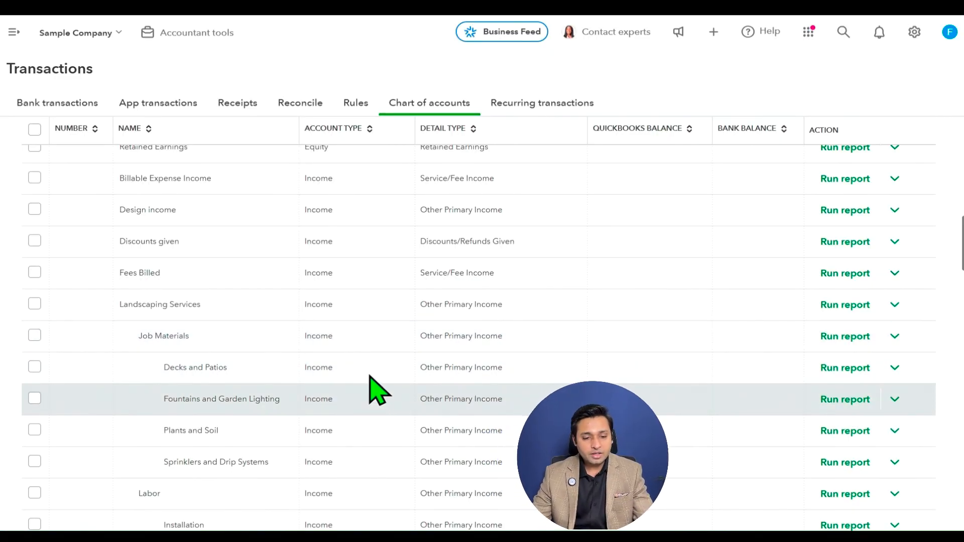
pyautogui.scroll(-2, 369, 377)
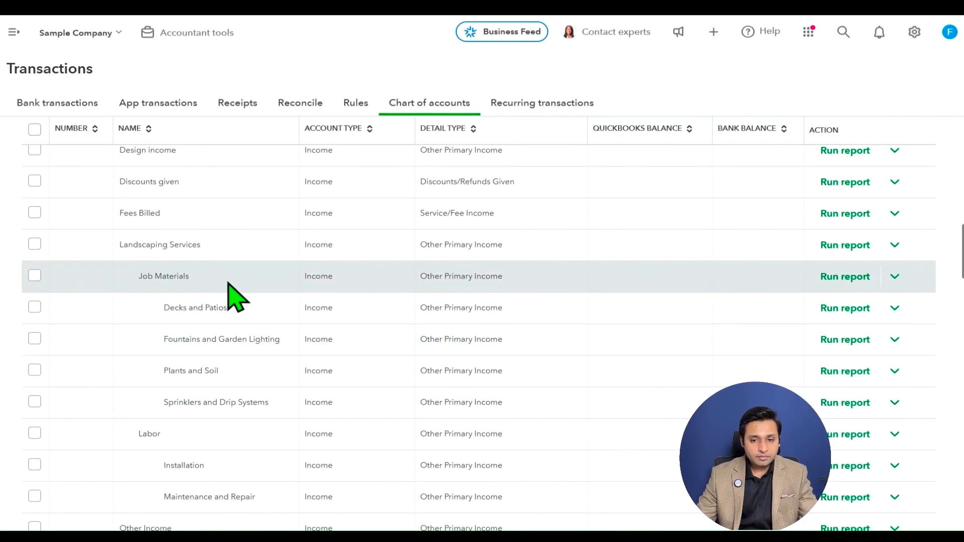
pyautogui.hotkey('ctrl', '+')
pyautogui.hotkey('ctrl', '+')
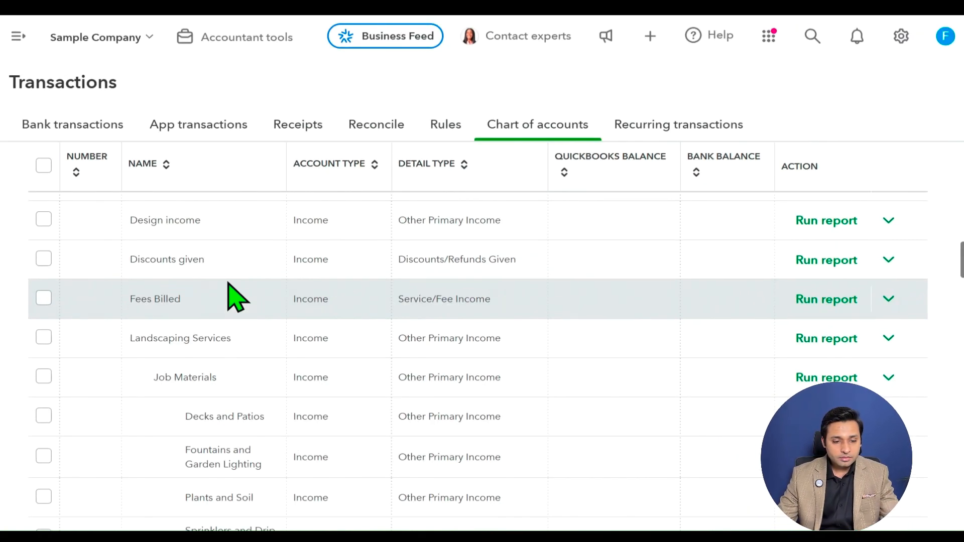
pyautogui.hotkey('ctrl', '+')
pyautogui.scroll(-3, 236, 296)
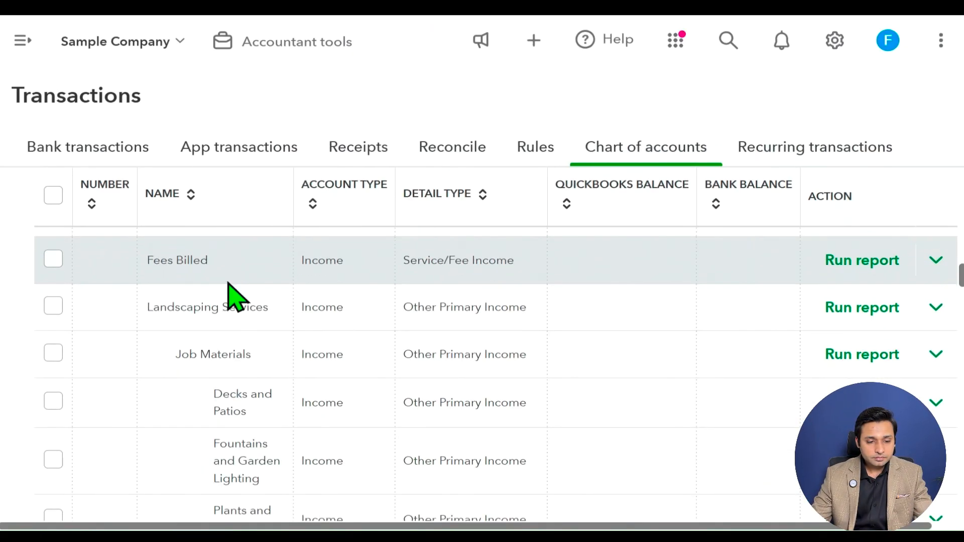
pyautogui.scroll(-1, 236, 296)
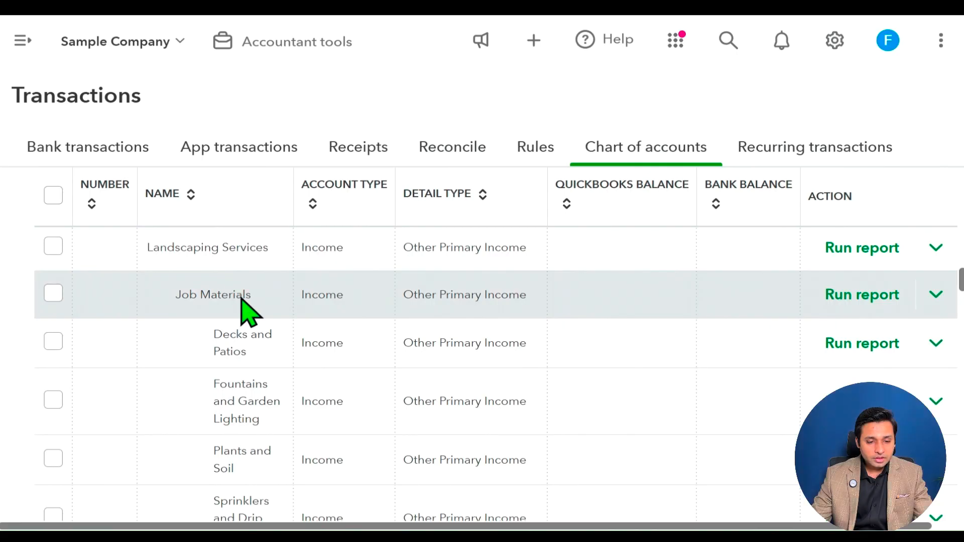
pyautogui.hotkey('ctrl', '-')
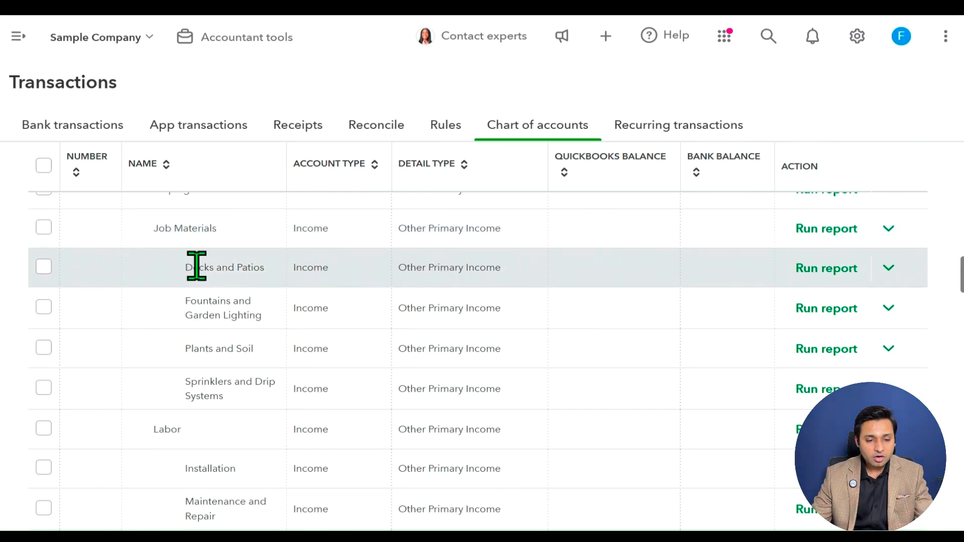
# Highlight the Decks and Patios subaccount's name and its Income account type to examine how the entry is classified.
pyautogui.moveTo(185, 266); pyautogui.dragTo(267, 271)
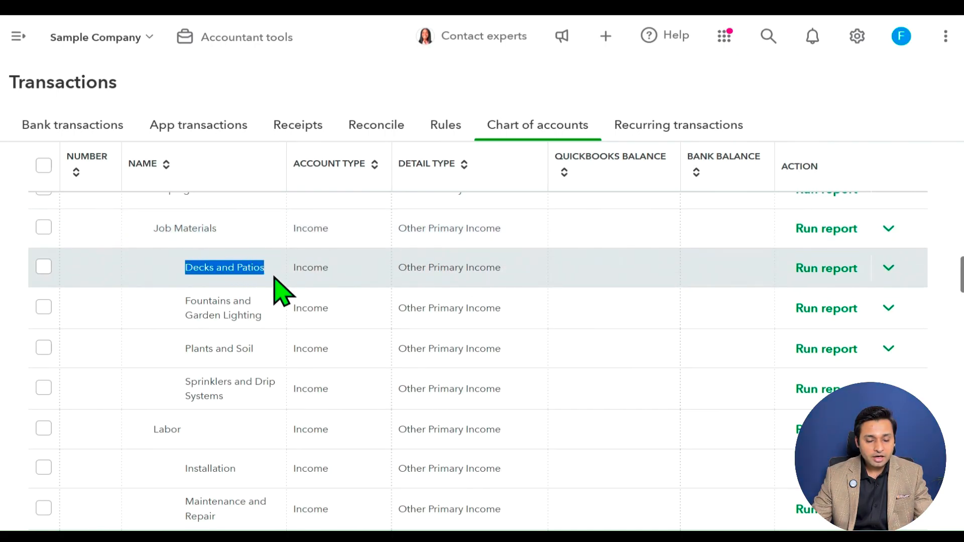
pyautogui.click(273, 278)
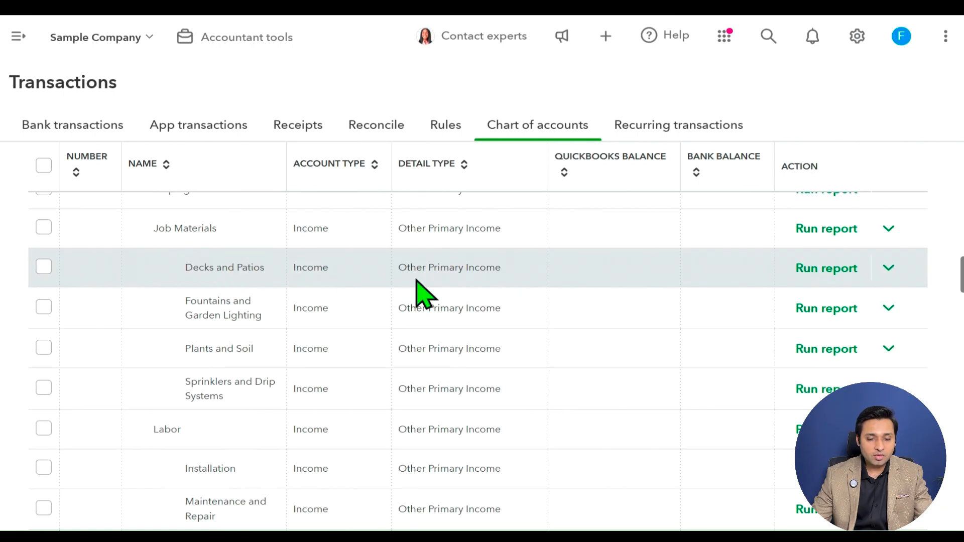
pyautogui.moveTo(302, 271); pyautogui.dragTo(342, 275)
pyautogui.click(354, 273)
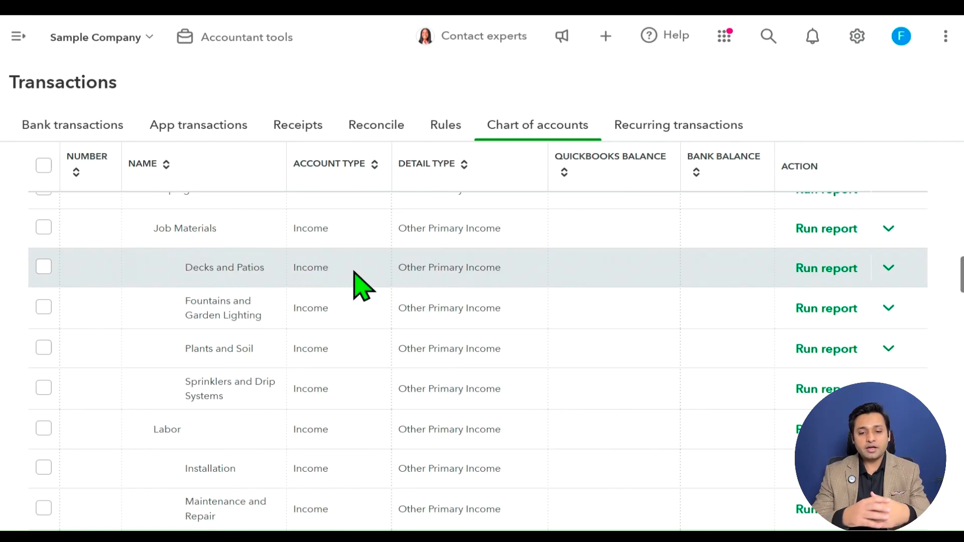